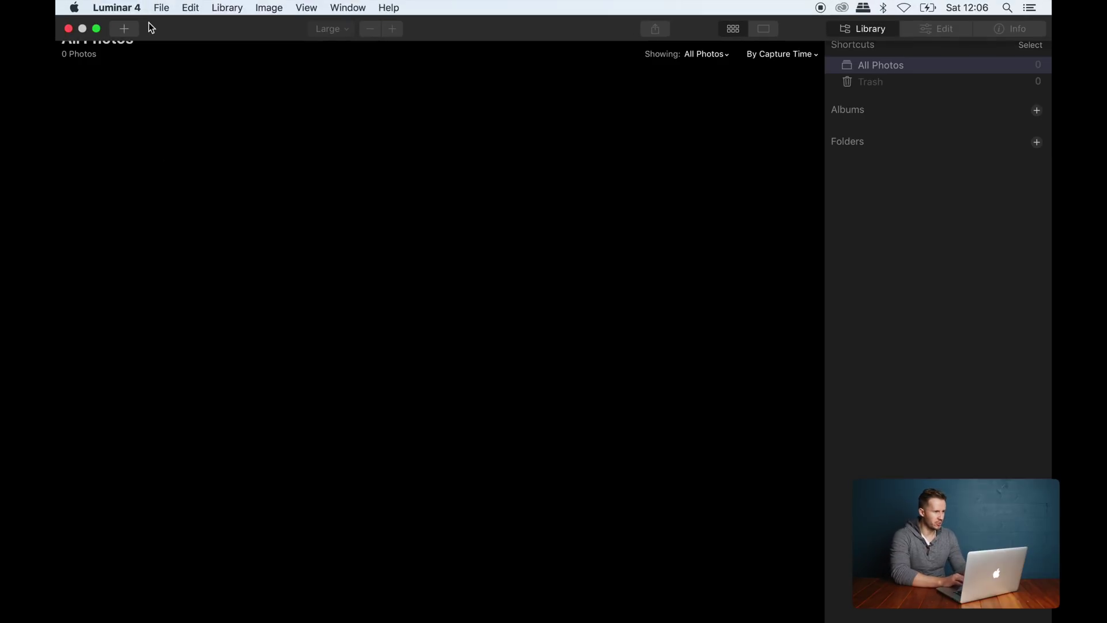
# - Open Pointy Mountain 0.jpg from the Pointy Mountain folder with File > Edit Single Image
pyautogui.click(162, 7)
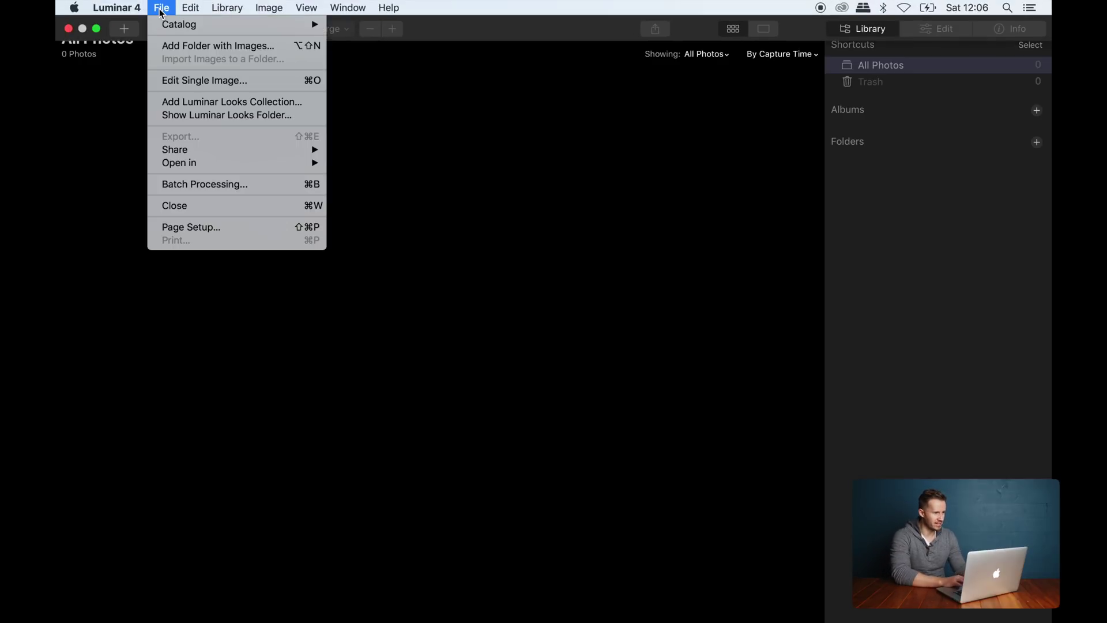
pyautogui.click(185, 85)
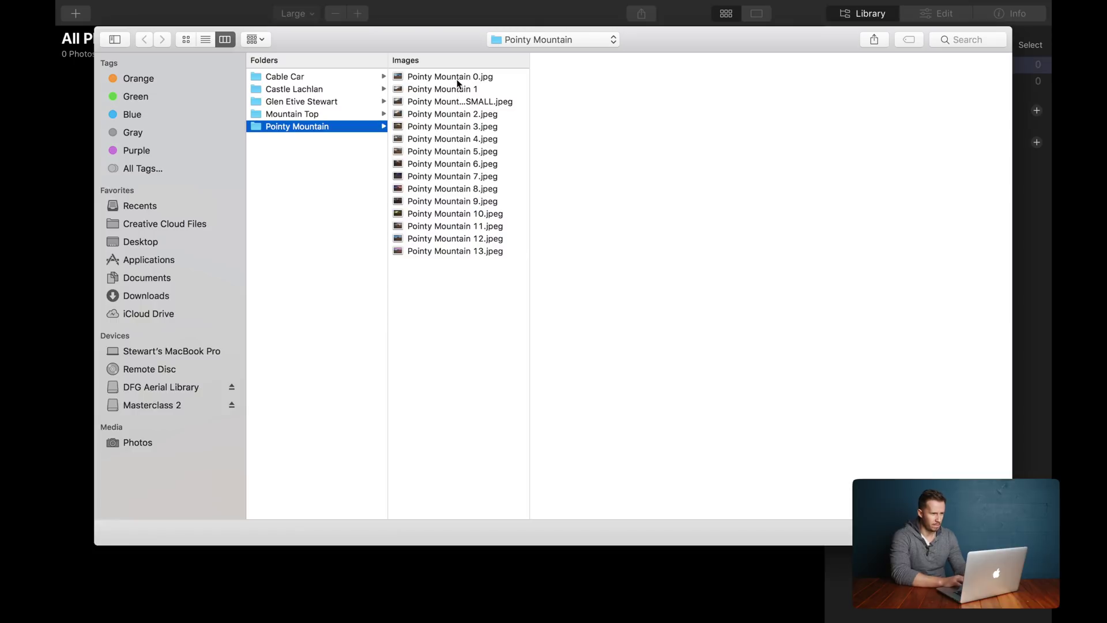
pyautogui.click(458, 80)
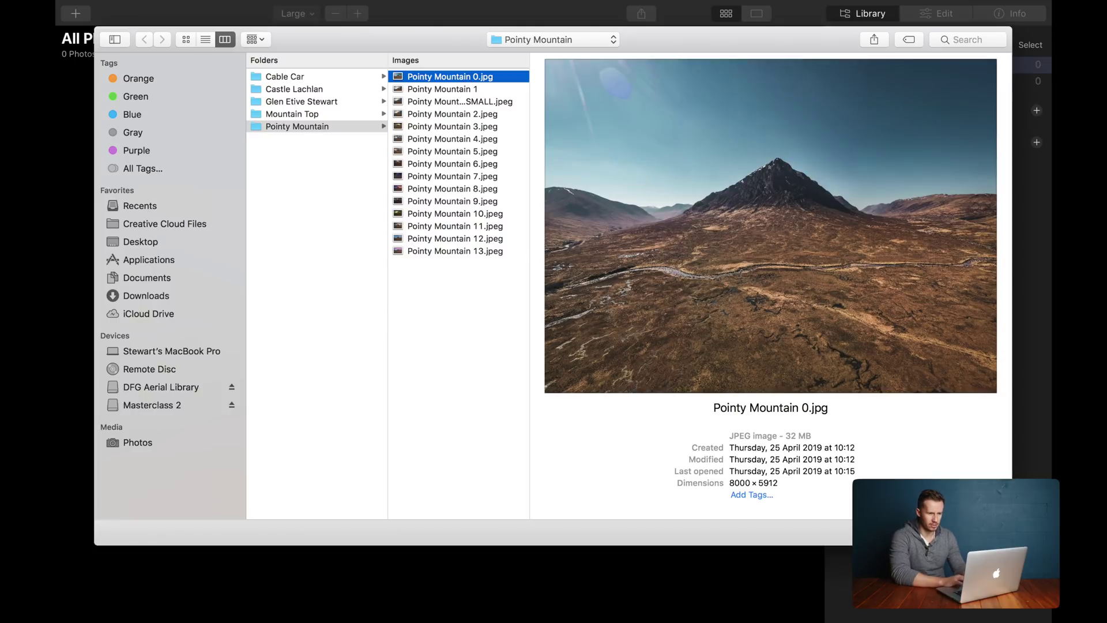
pyautogui.press('Return')
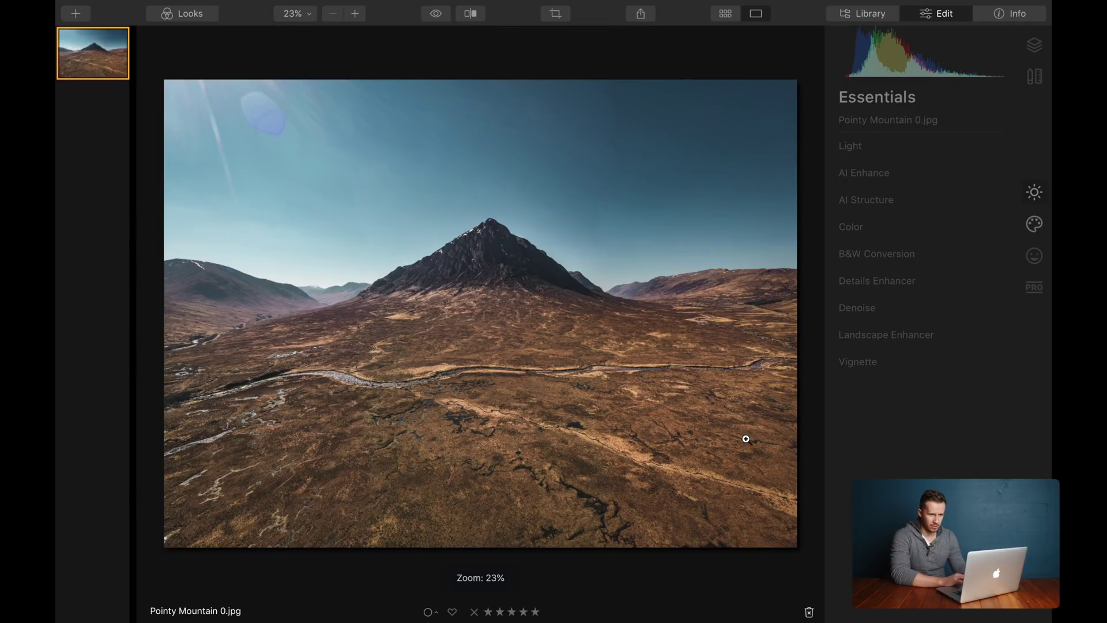
# - In the Creative tools' AI Sky Replacement, apply the Dramatic Sunset 3 sky
pyautogui.click(1034, 226)
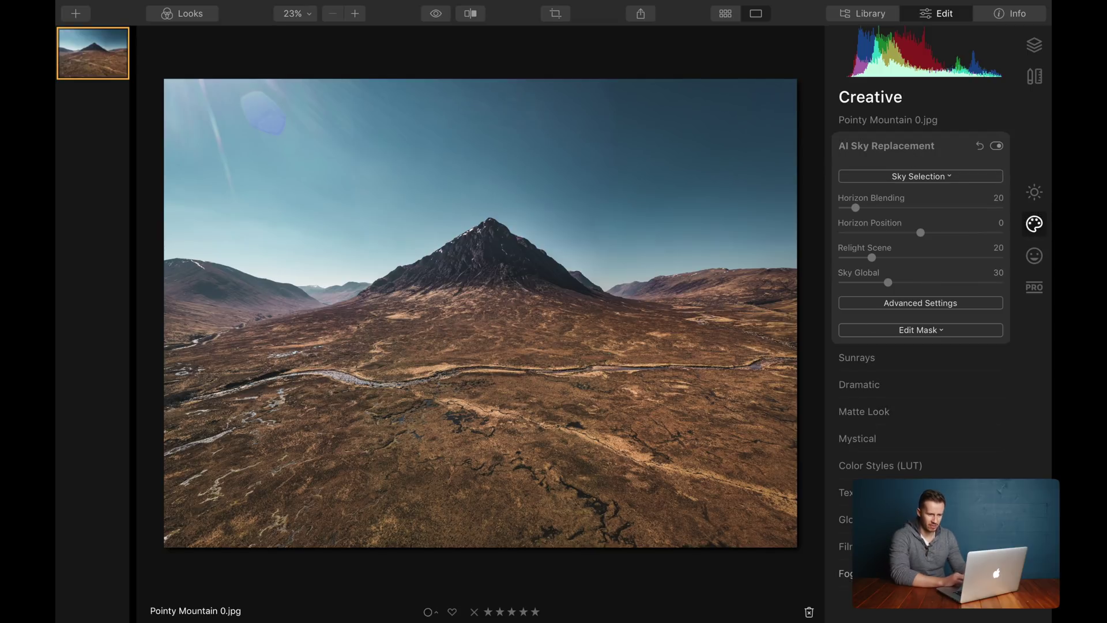
pyautogui.click(942, 177)
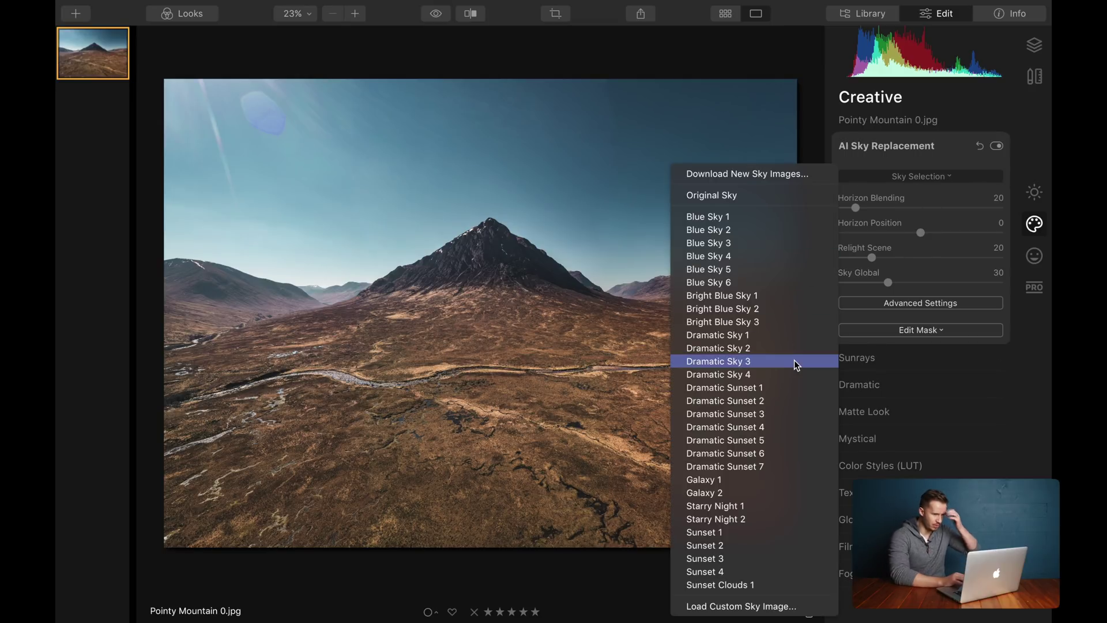
pyautogui.click(756, 411)
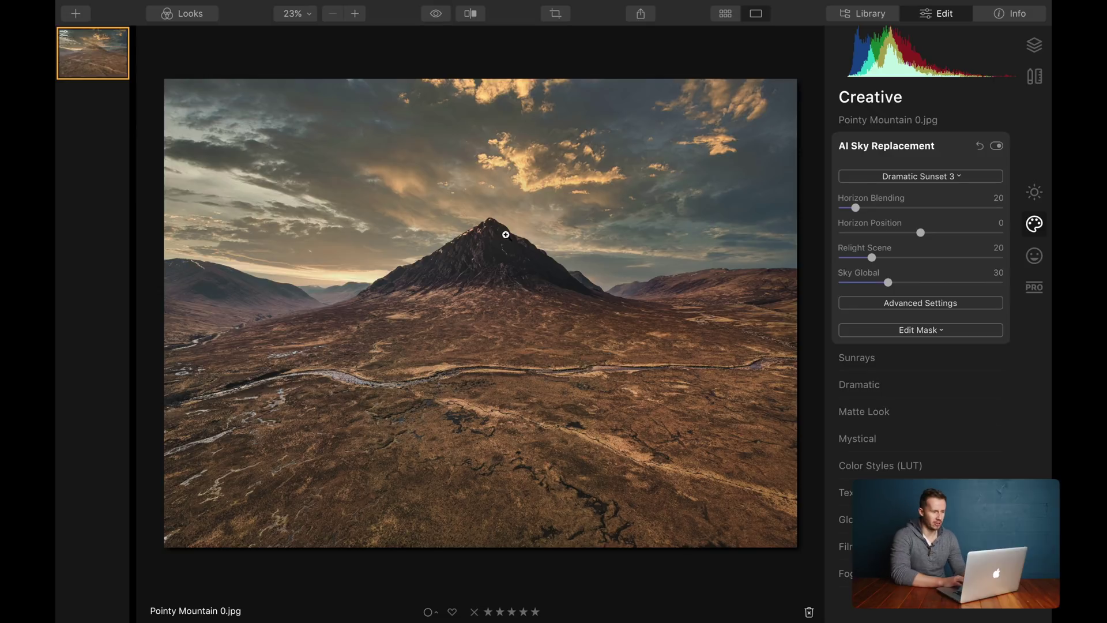
pyautogui.click(484, 225)
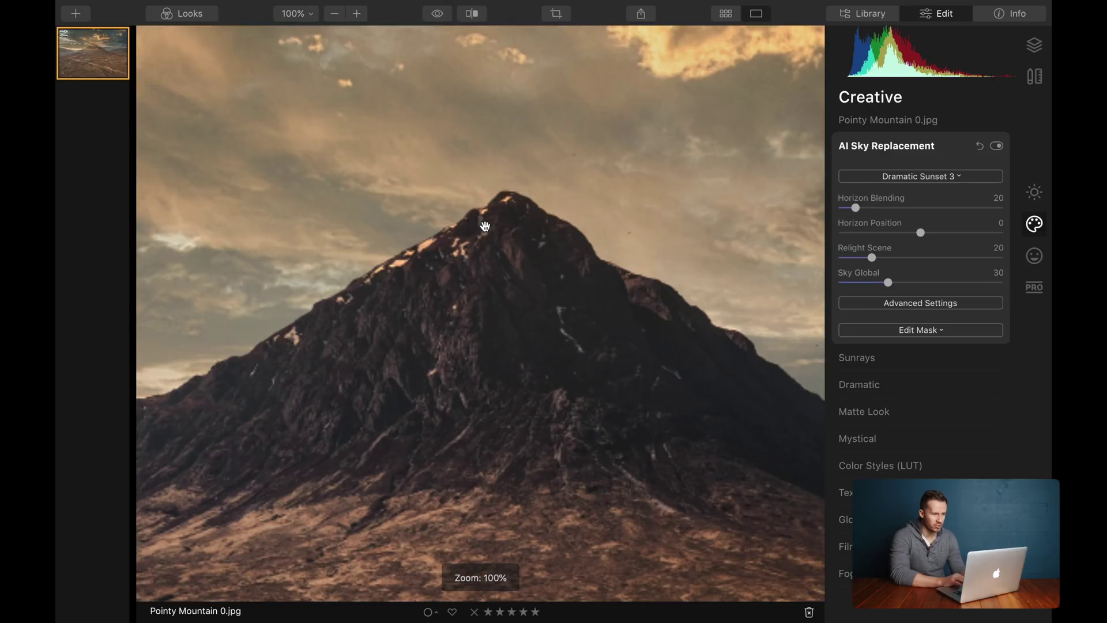
pyautogui.click(357, 13)
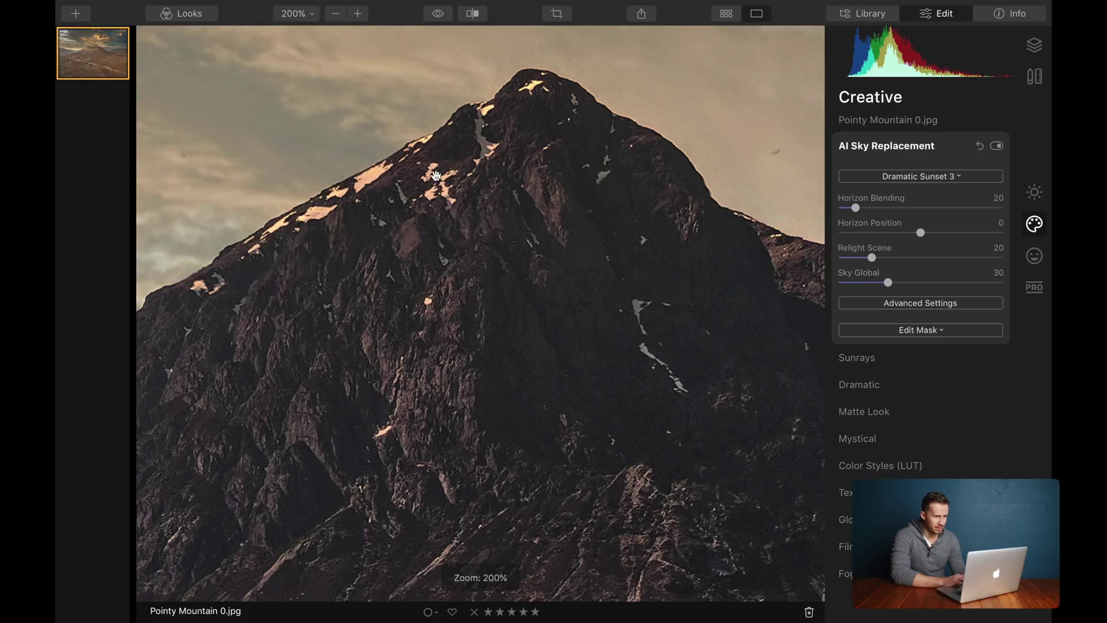
pyautogui.moveTo(427, 168); pyautogui.dragTo(717, 144)
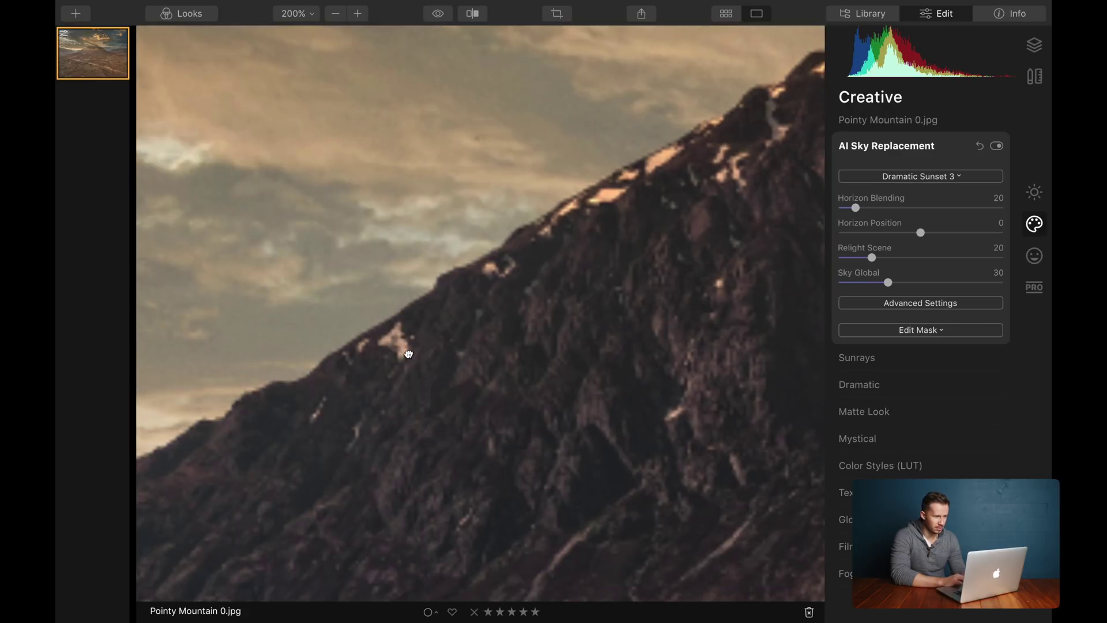
pyautogui.moveTo(398, 341); pyautogui.dragTo(697, 213)
pyautogui.moveTo(487, 316); pyautogui.dragTo(704, 221)
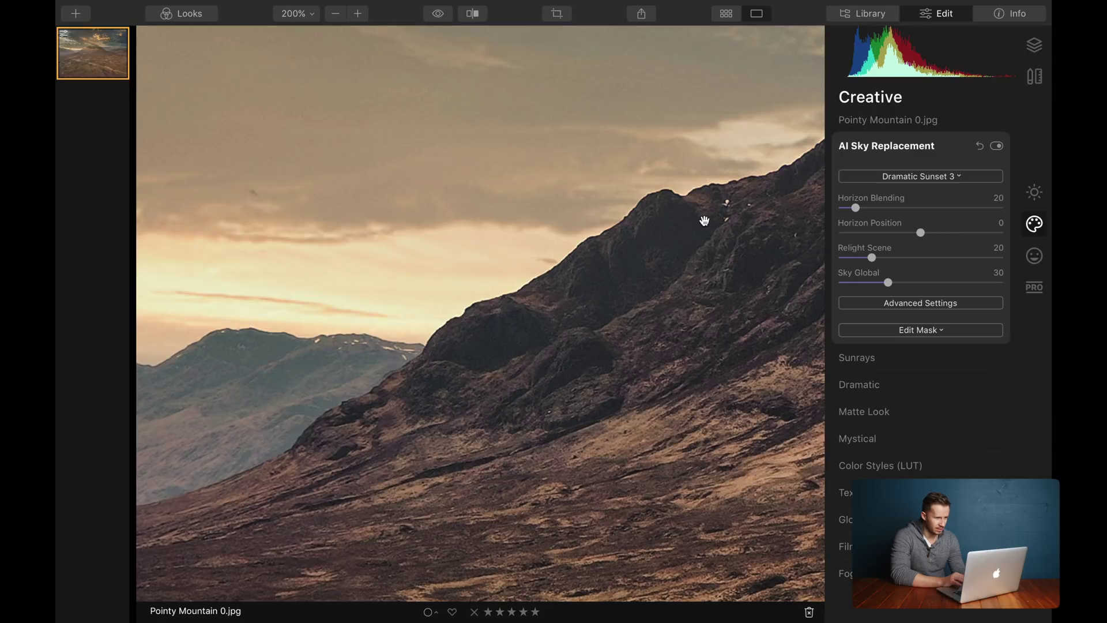
pyautogui.moveTo(411, 406); pyautogui.dragTo(742, 262)
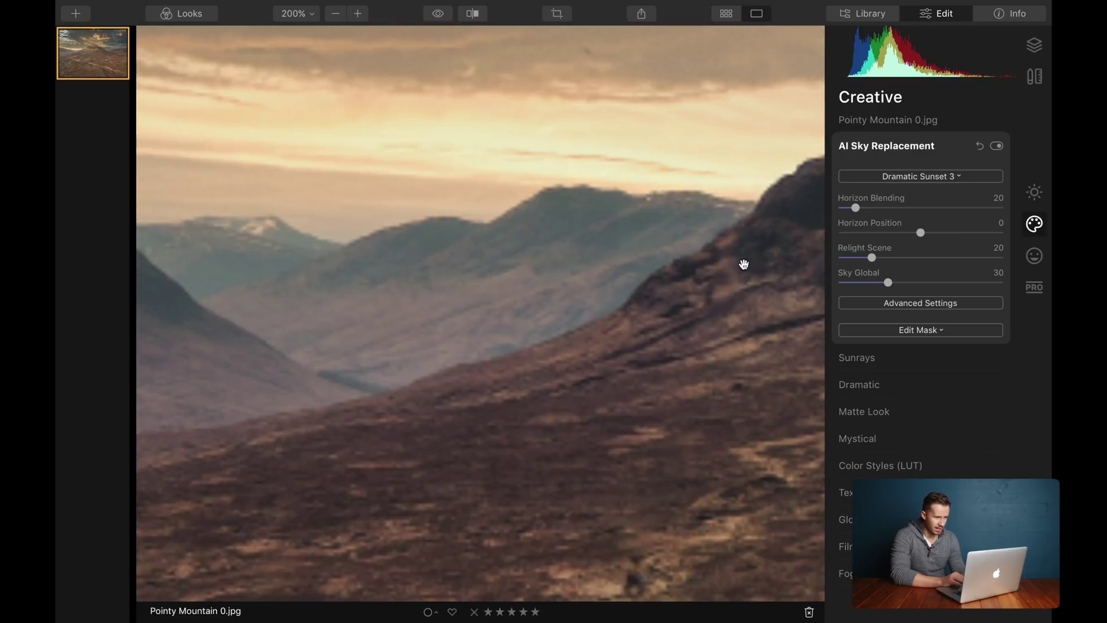
pyautogui.moveTo(328, 329); pyautogui.dragTo(625, 420)
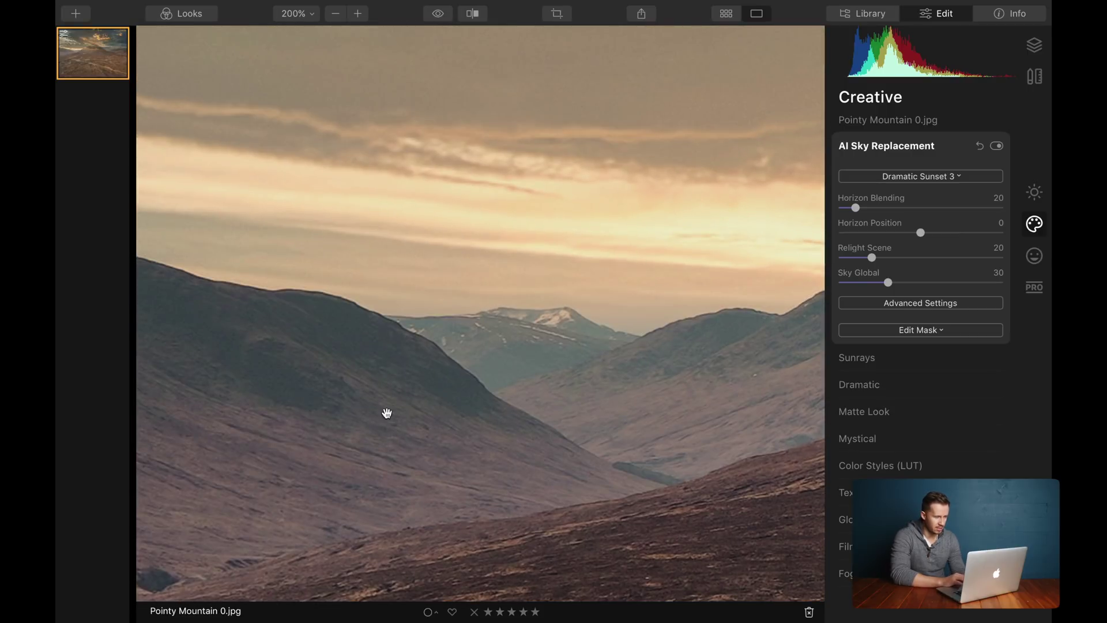
pyautogui.click(335, 14)
pyautogui.click(335, 14)
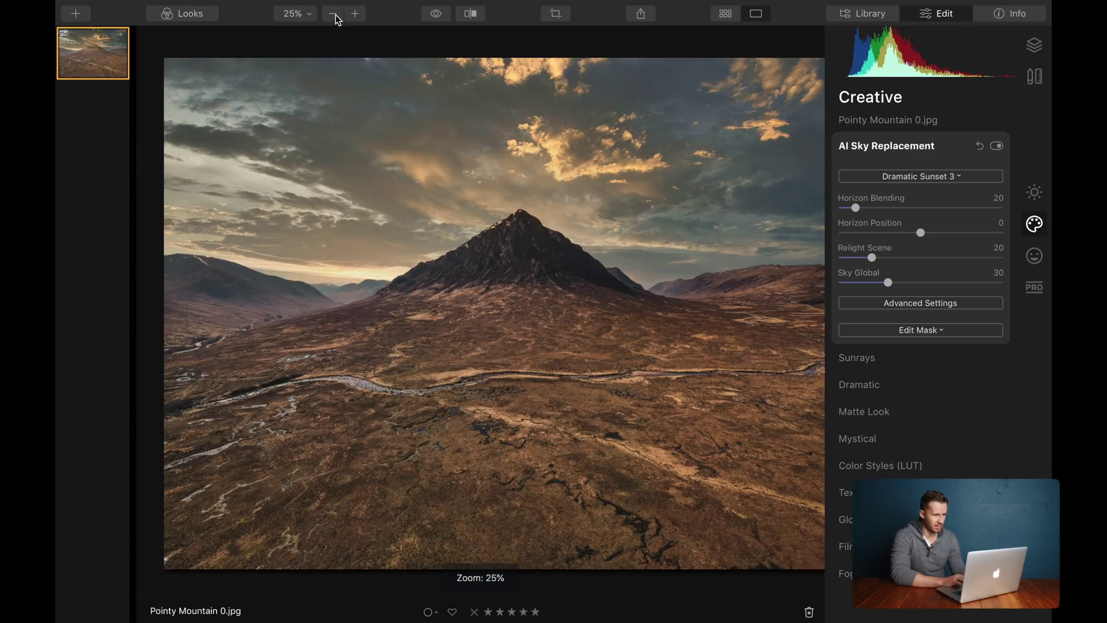
pyautogui.click(335, 14)
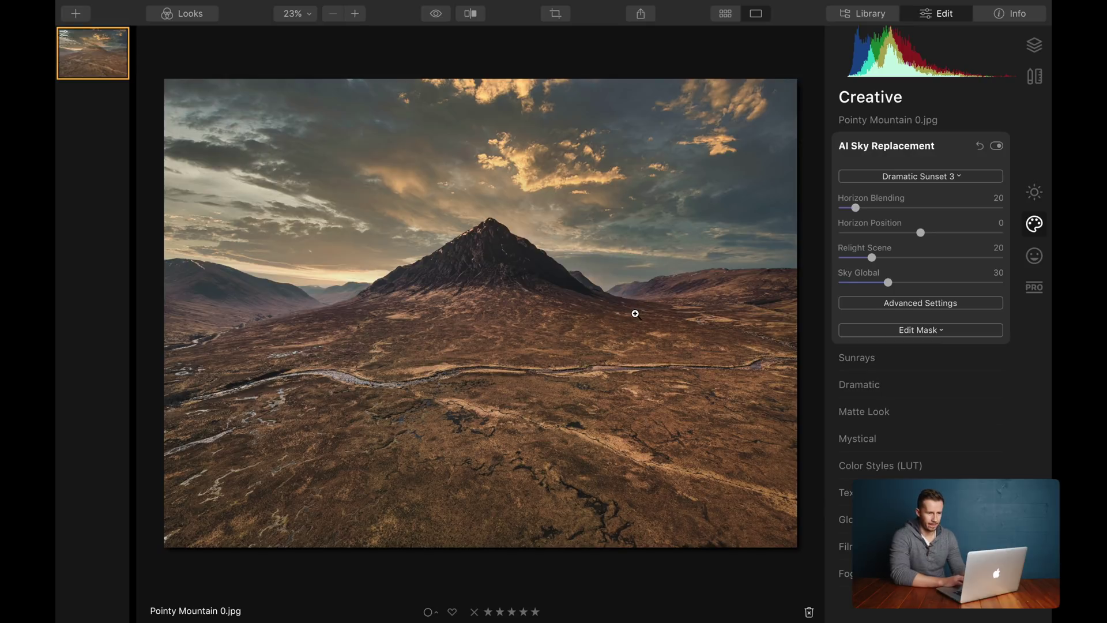
# - Try the Dramatic Sunset 5 sky, then switch to the Galaxy 1 Milky Way sky
pyautogui.click(936, 175)
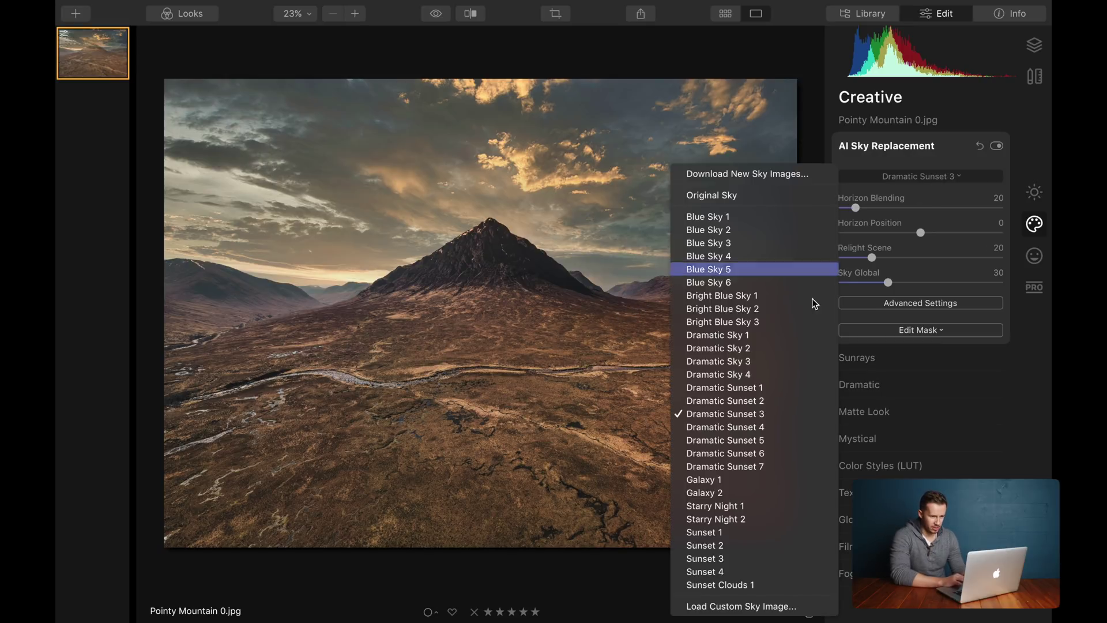
pyautogui.click(741, 440)
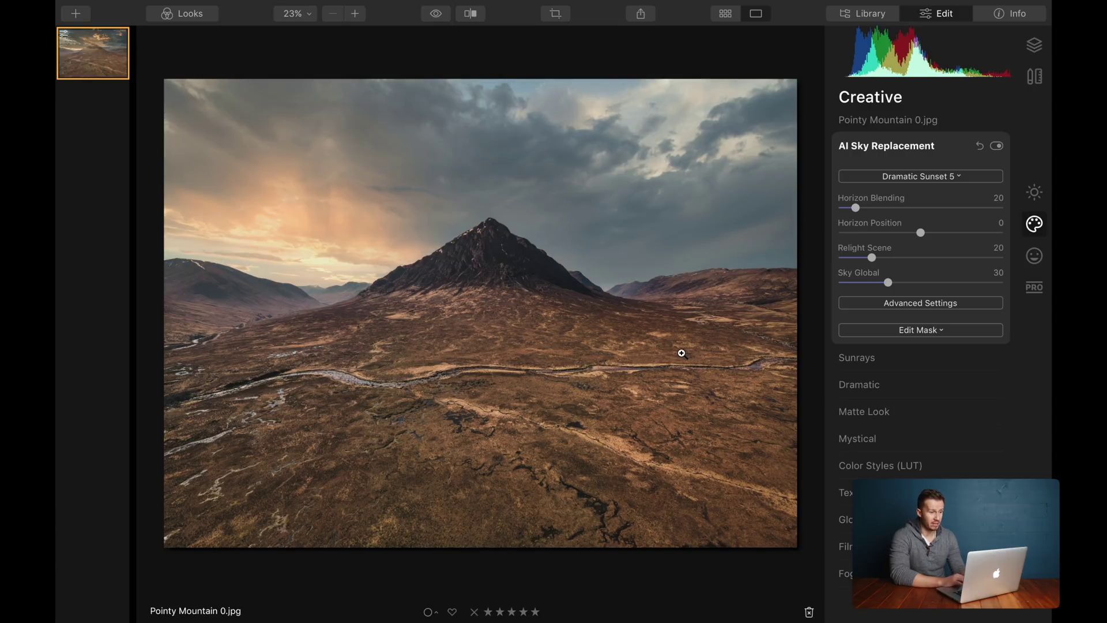
pyautogui.click(954, 177)
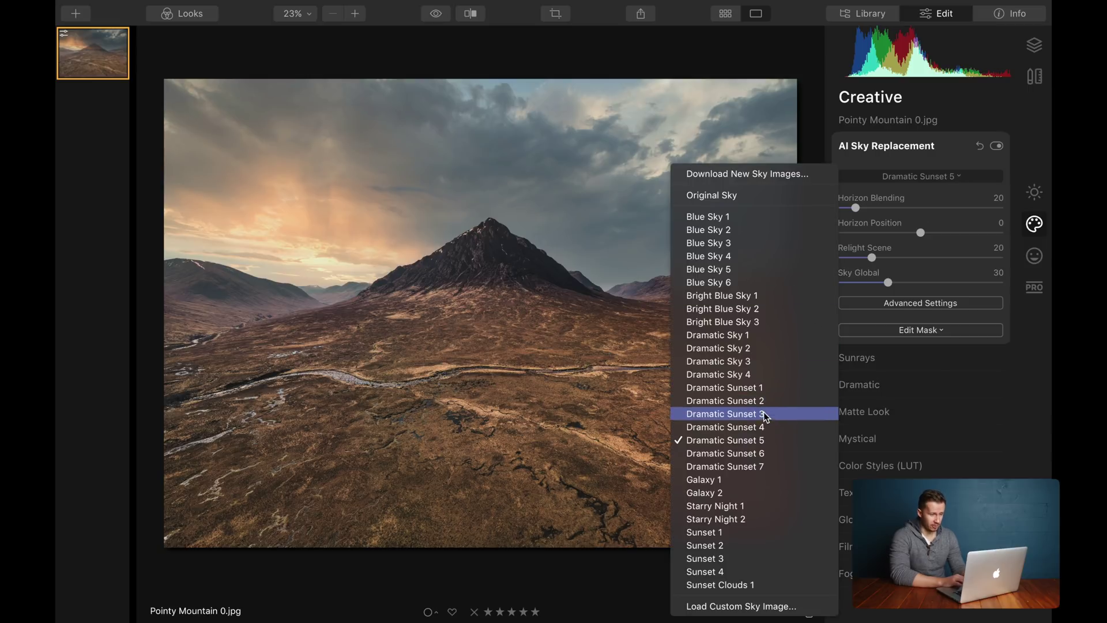
pyautogui.click(706, 480)
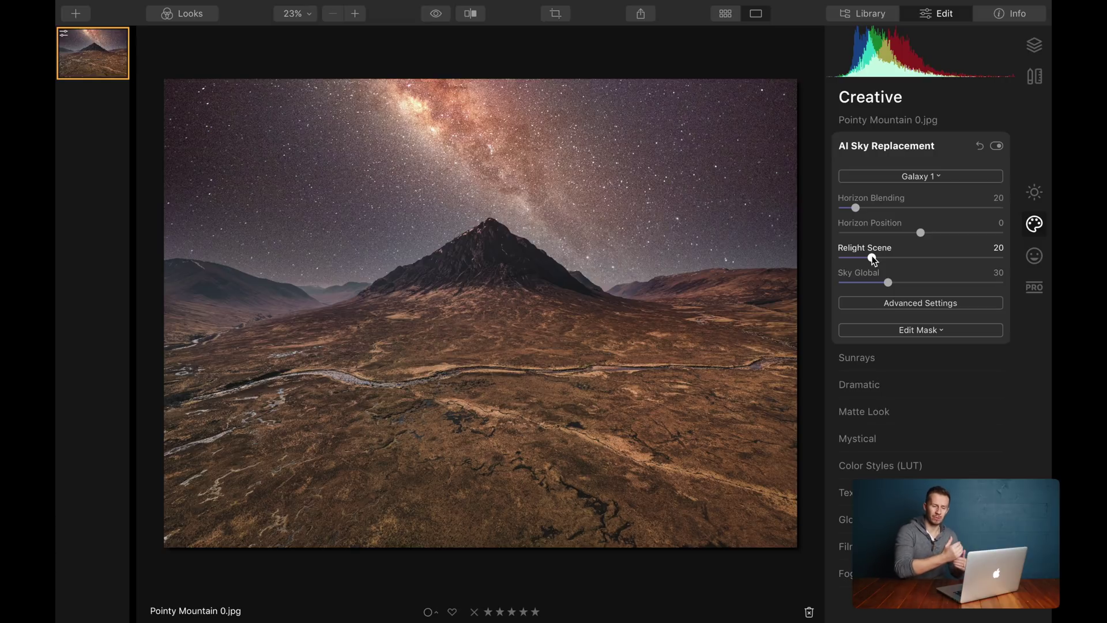
# - Test Relight Scene from 0 up to high, then settle it around 40
pyautogui.moveTo(873, 260); pyautogui.dragTo(830, 262)
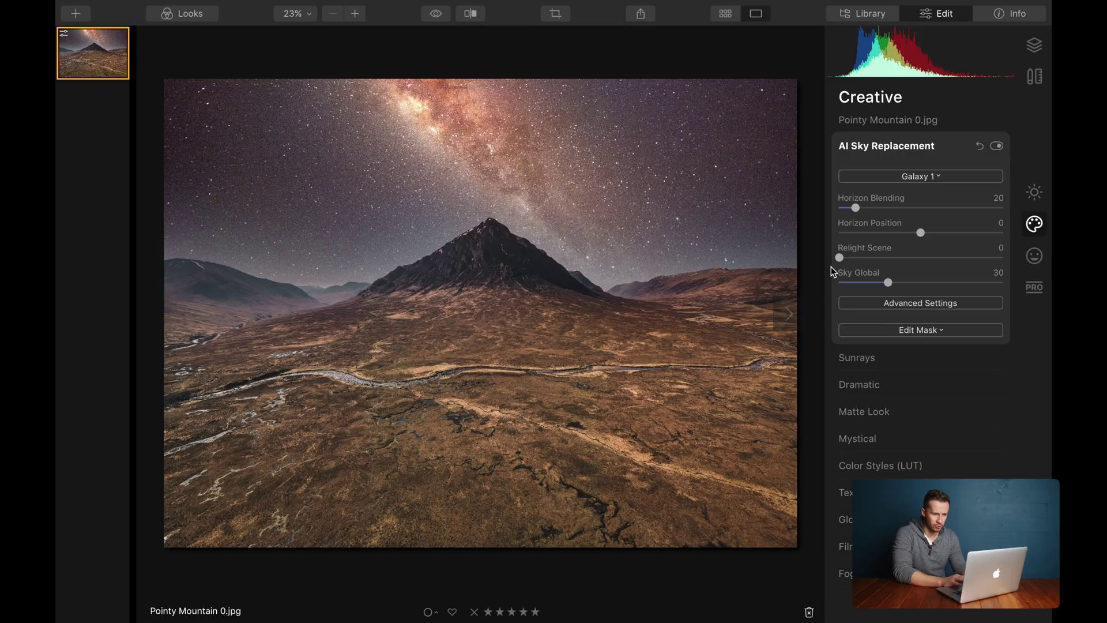
pyautogui.moveTo(838, 258); pyautogui.dragTo(978, 256)
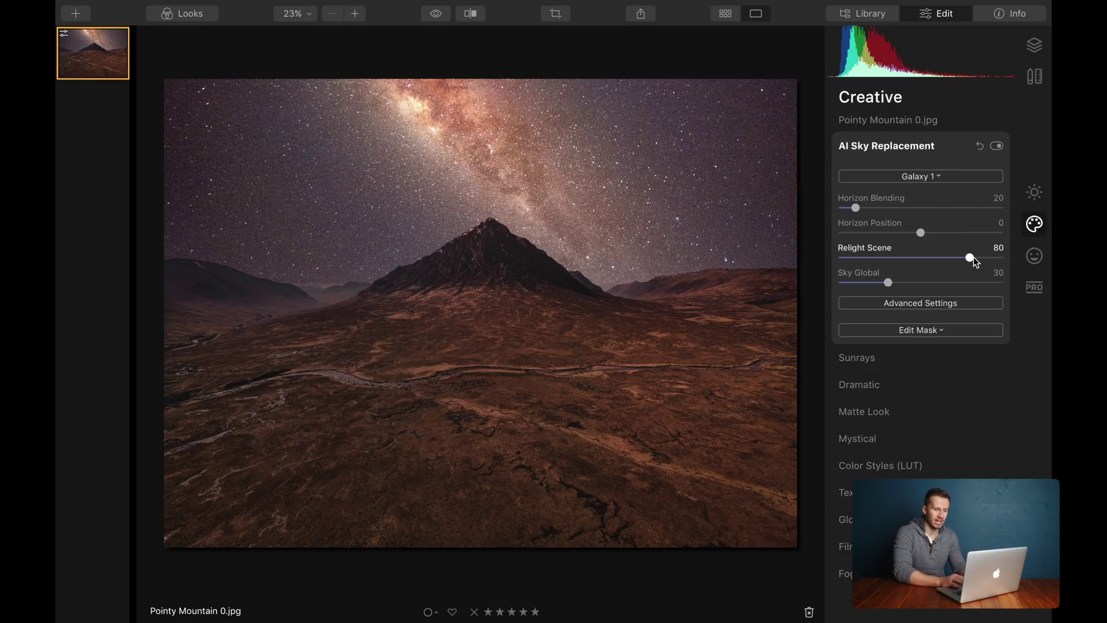
pyautogui.moveTo(973, 257); pyautogui.dragTo(931, 261)
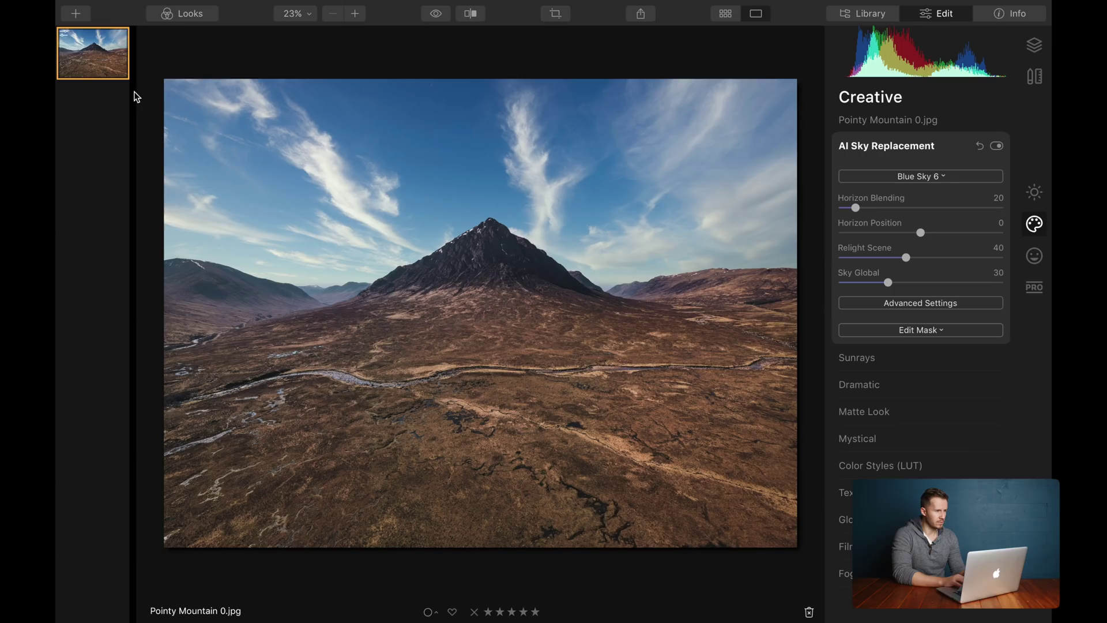
# - Open Castle Lachlan.jpg from the Castle Lachlan folder with File > Edit Single Image
pyautogui.click(162, 8)
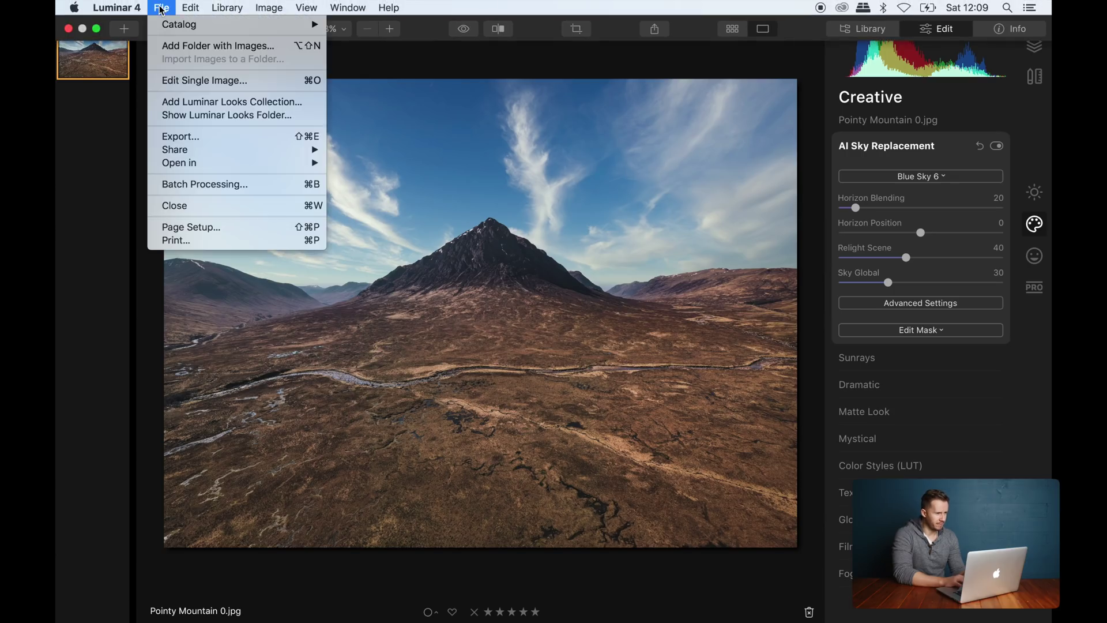
pyautogui.click(226, 82)
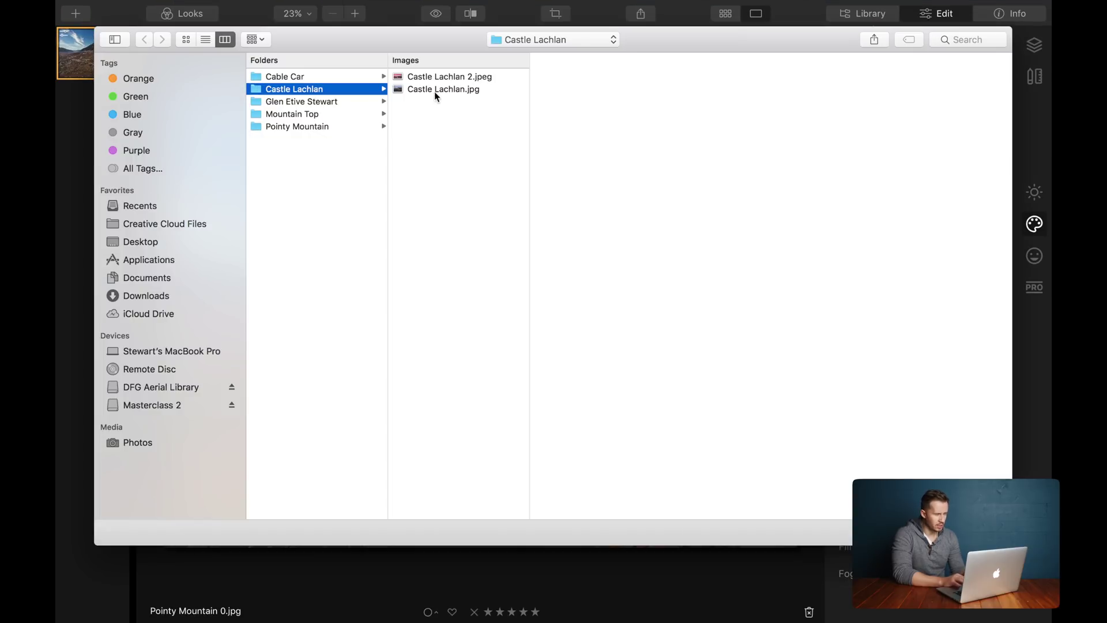
pyautogui.click(434, 90)
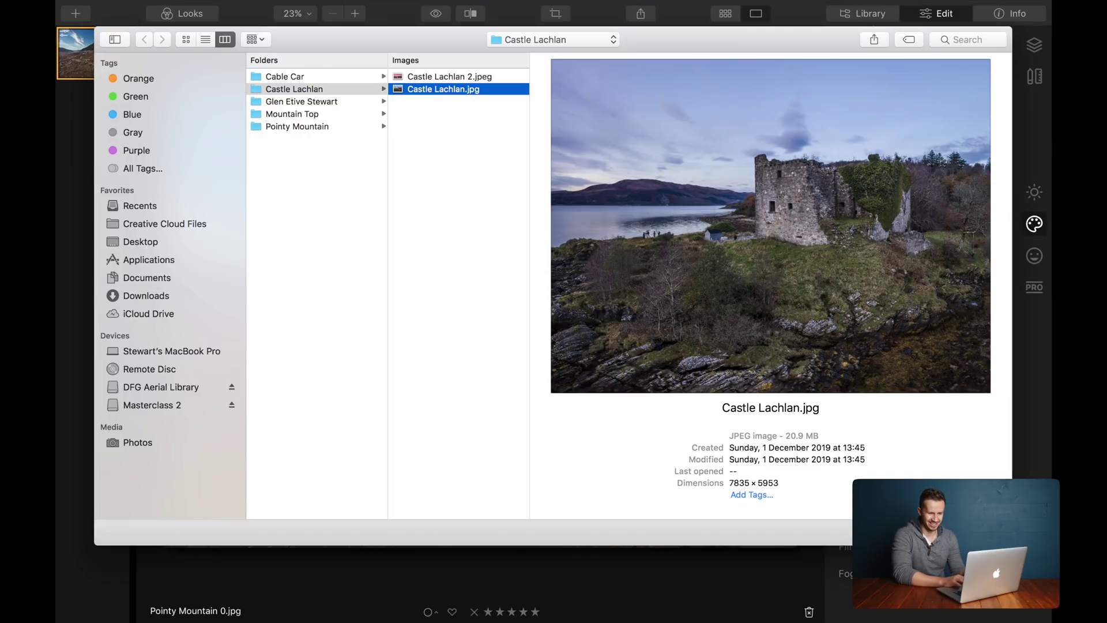
pyautogui.press('Return')
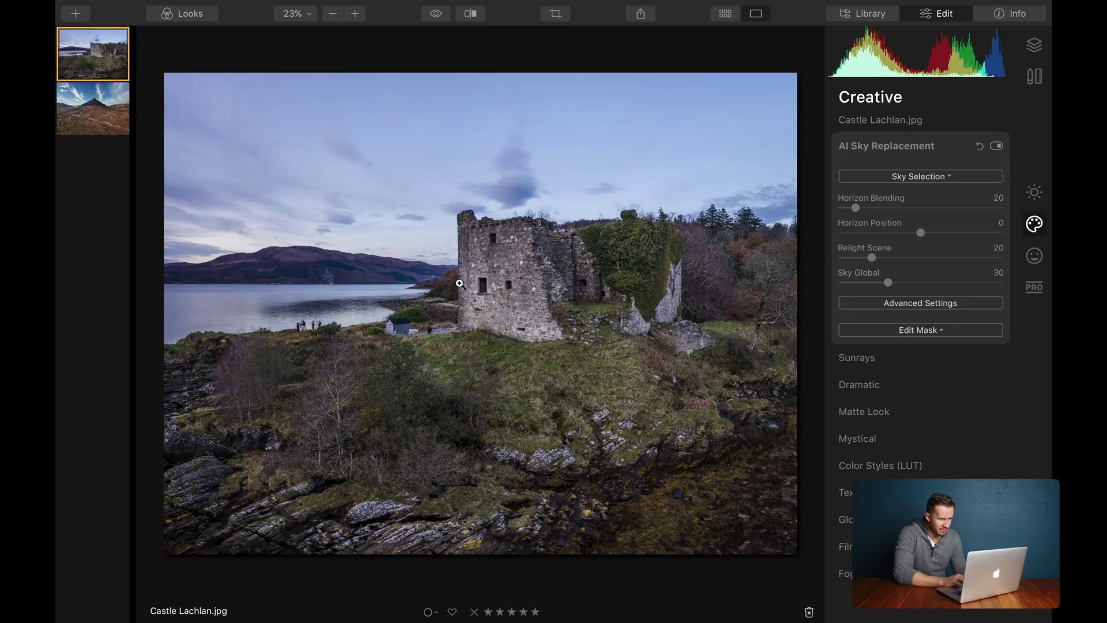
pyautogui.click(712, 230)
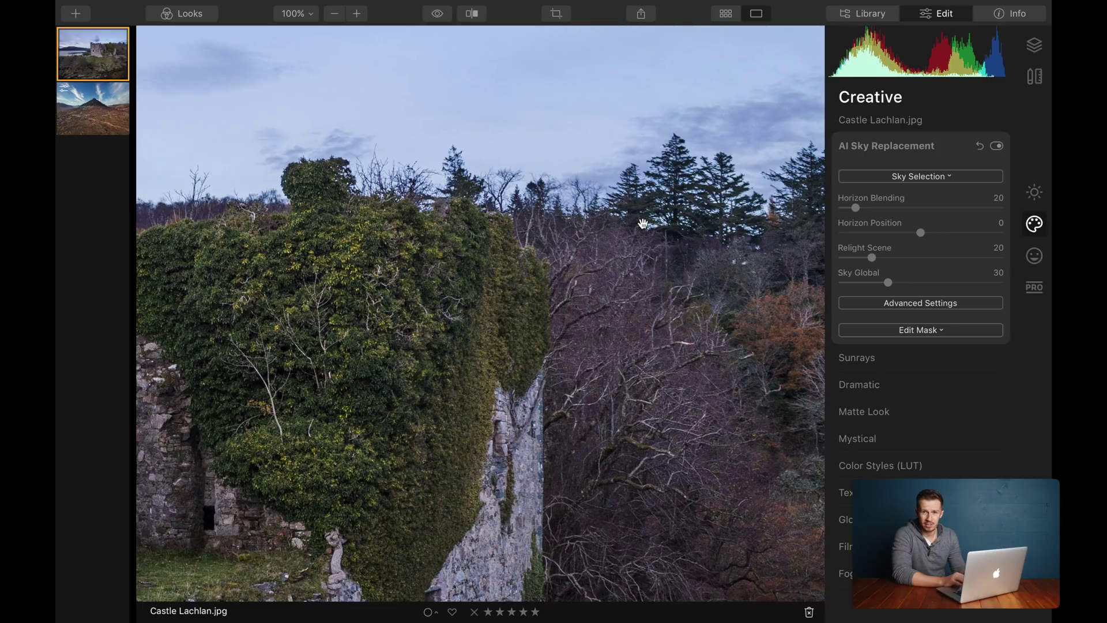
pyautogui.click(560, 217)
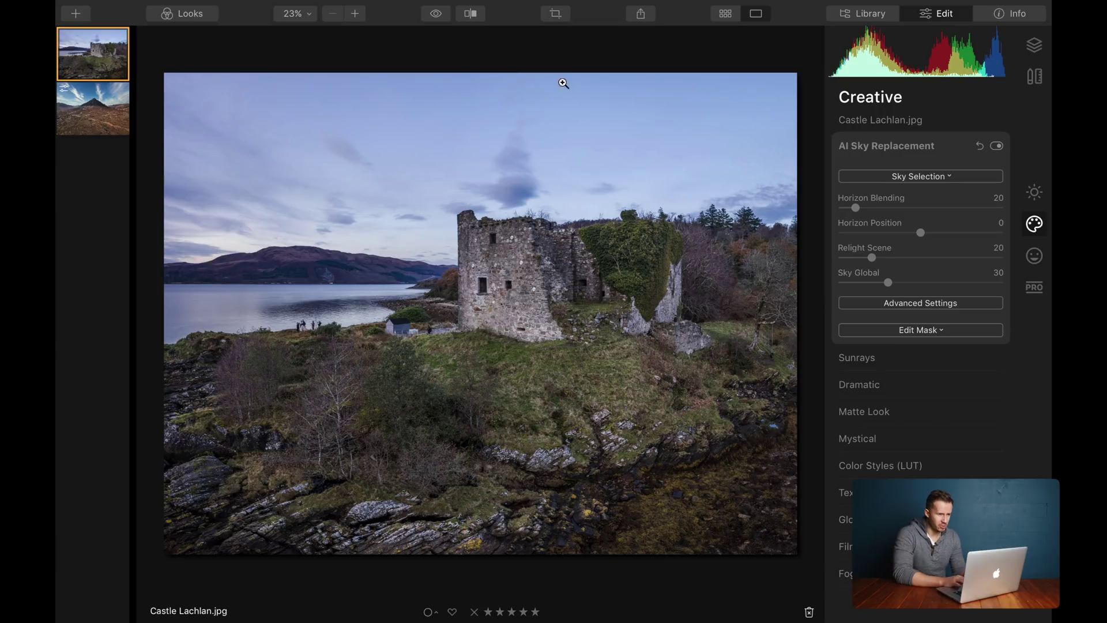
# - Crop the castle photo to 5757 × 4374, cutting away the left shoreline and rocky foreground
pyautogui.click(555, 17)
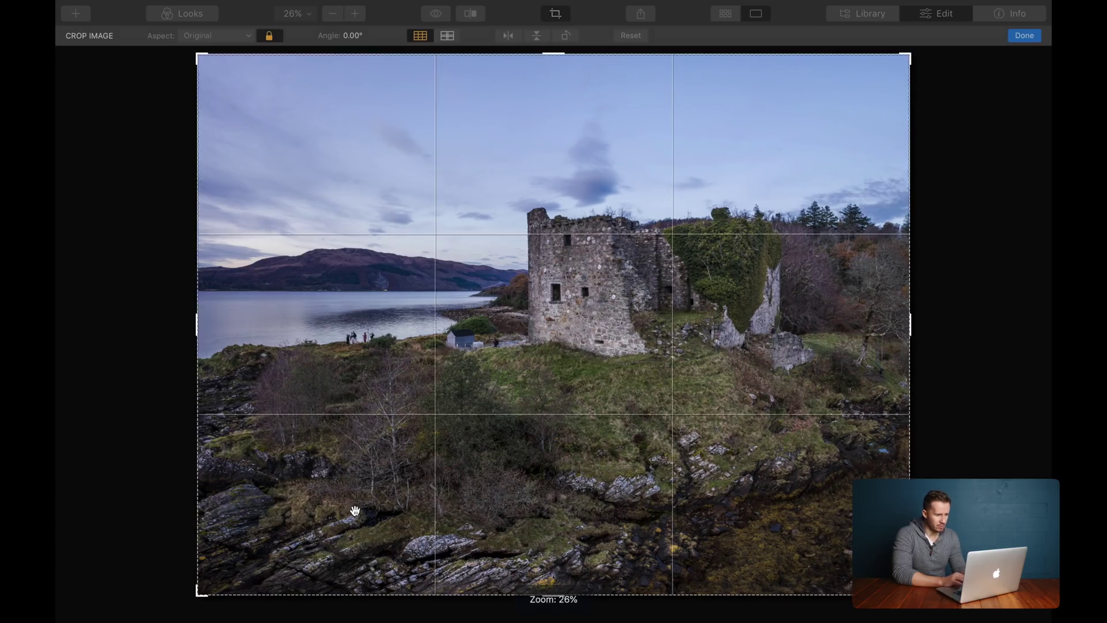
pyautogui.moveTo(199, 592); pyautogui.dragTo(285, 524)
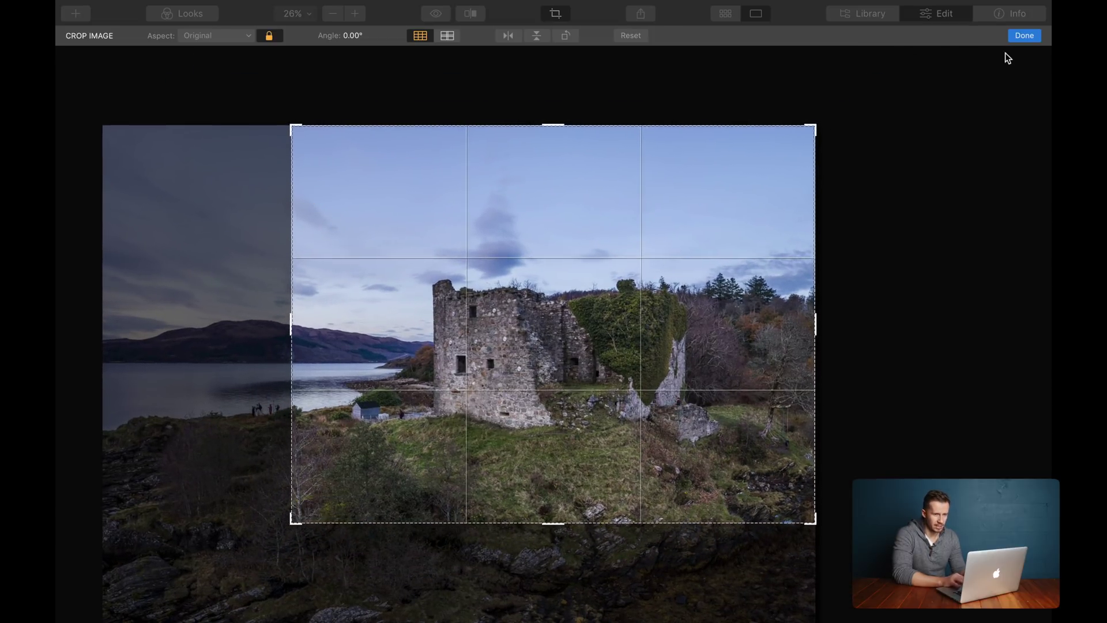
pyautogui.click(1024, 38)
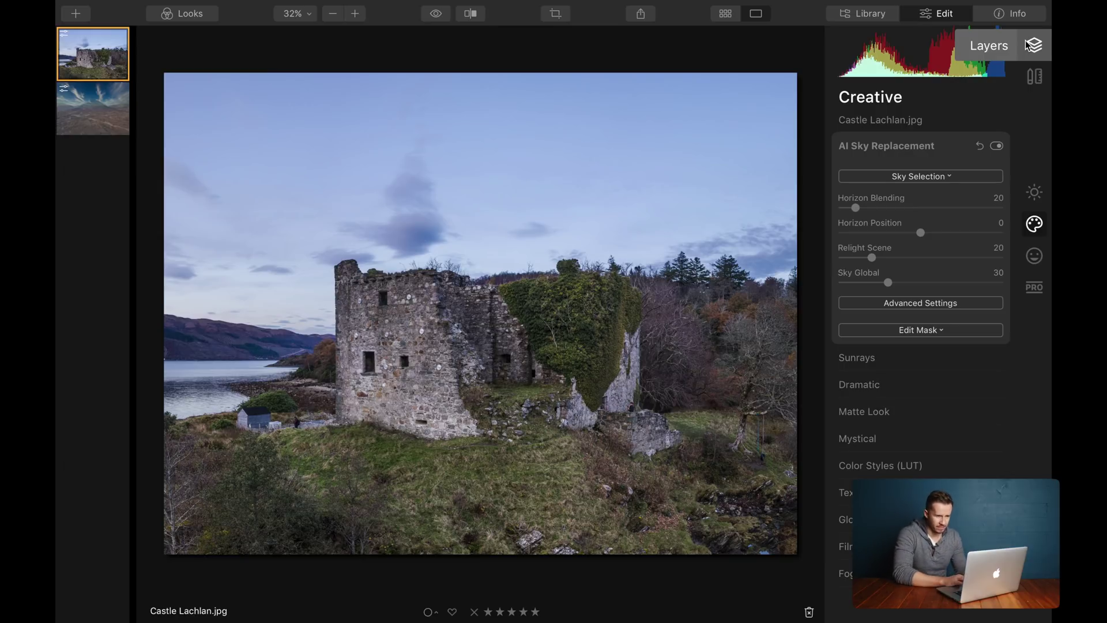
# - Load Sunset 2.jpg from the Skies folder as a custom sky for the castle
pyautogui.click(943, 181)
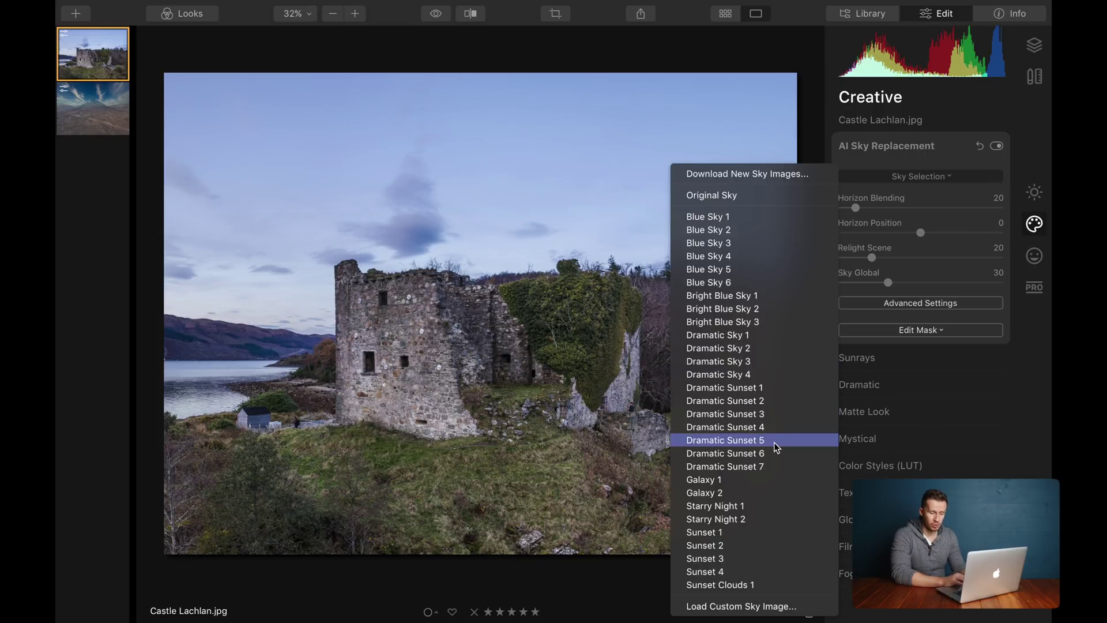
pyautogui.click(741, 606)
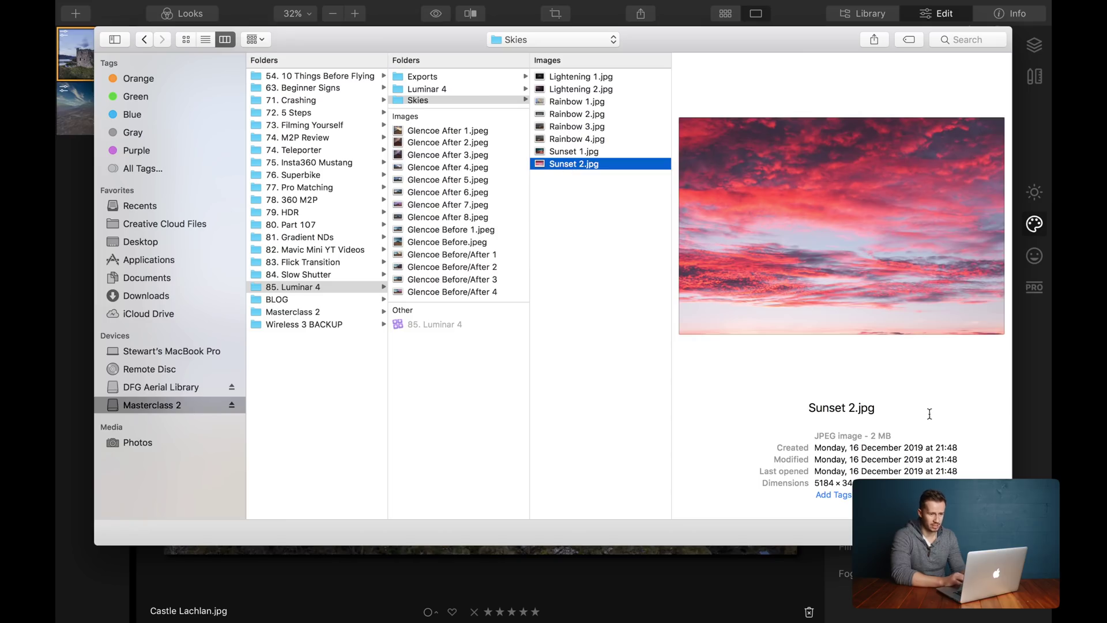
pyautogui.press('Return')
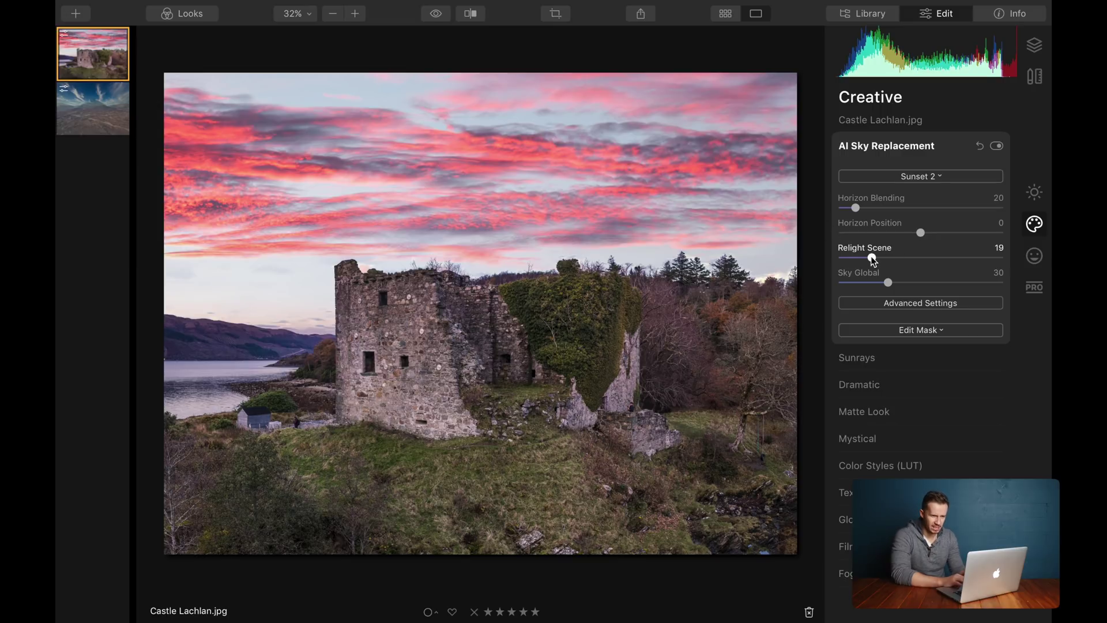
# - Raise Relight Scene to 78 and lower Horizon Position to -17
pyautogui.moveTo(872, 260); pyautogui.dragTo(968, 261)
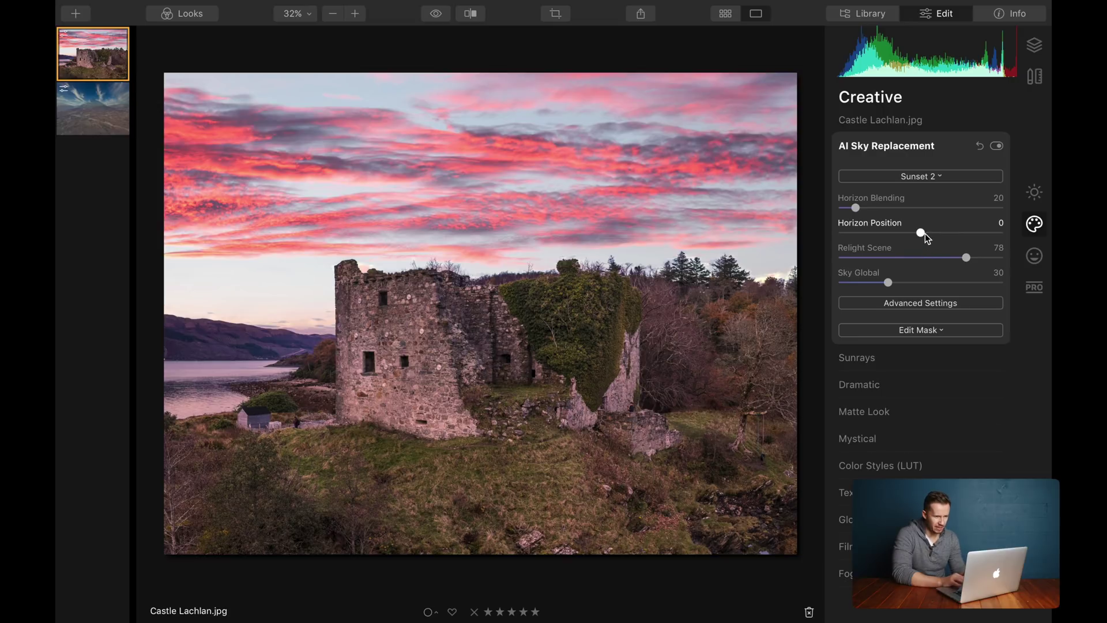
pyautogui.moveTo(921, 233); pyautogui.dragTo(906, 237)
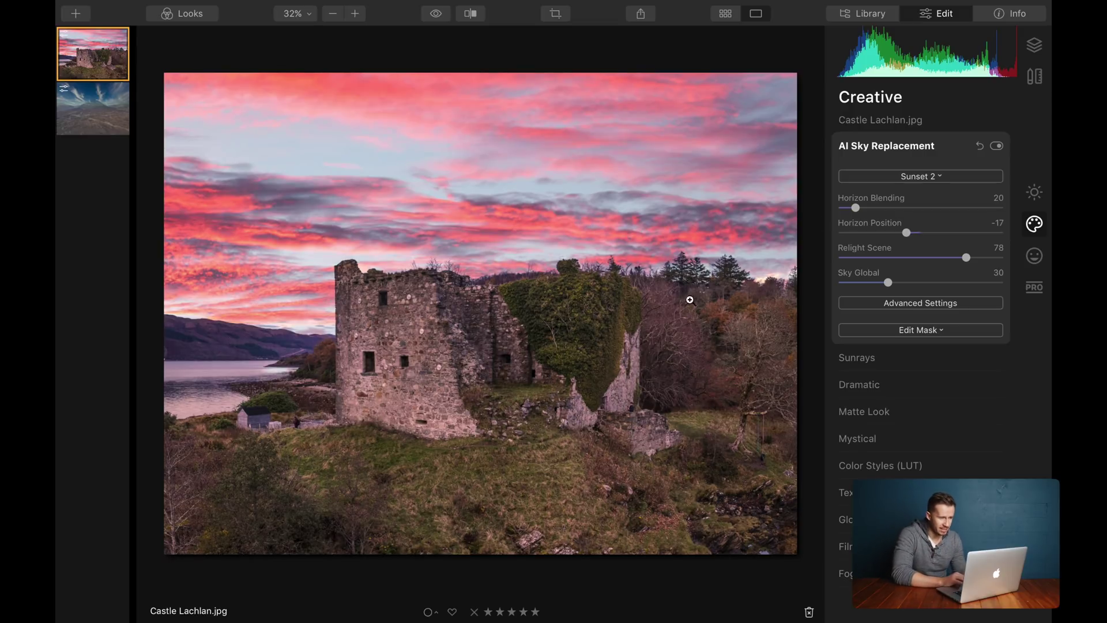
pyautogui.click(682, 273)
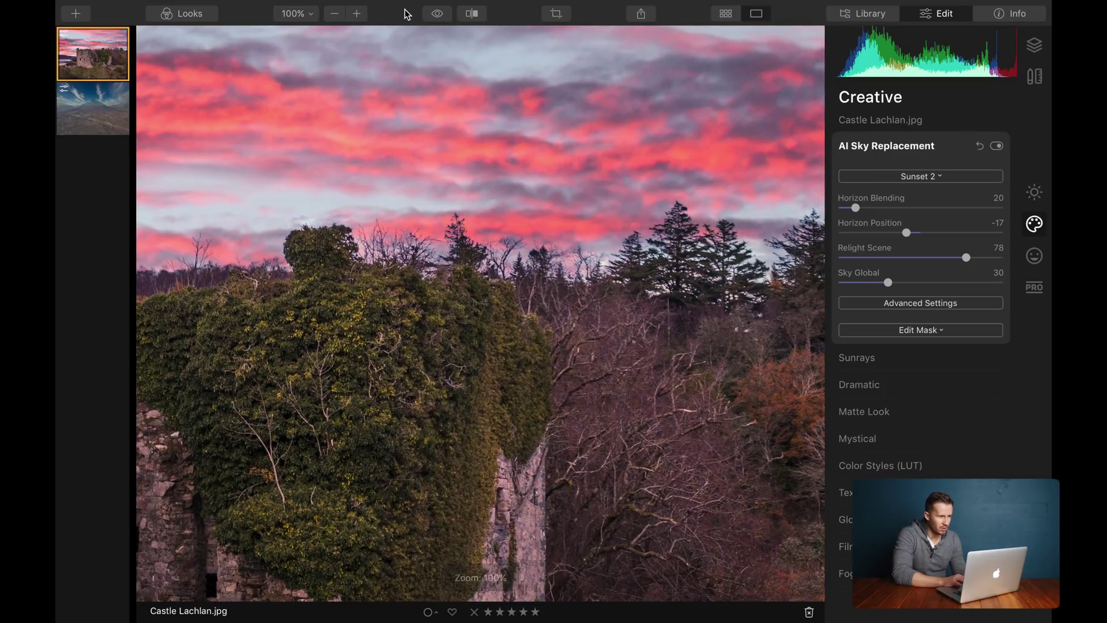
pyautogui.click(358, 14)
pyautogui.click(358, 14)
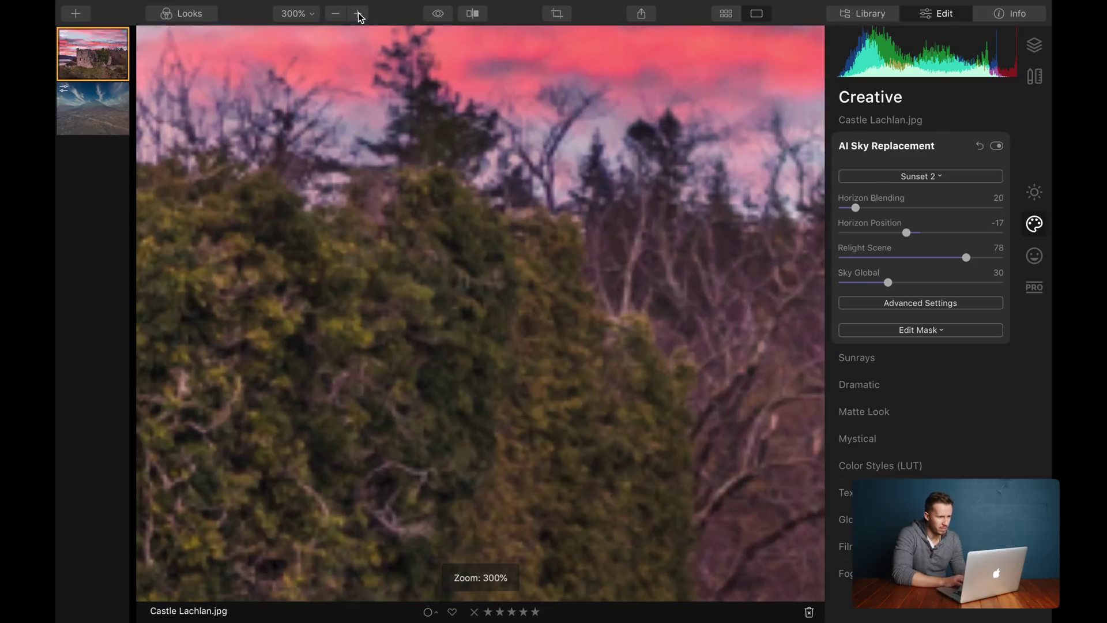
pyautogui.click(358, 14)
pyautogui.moveTo(597, 212); pyautogui.dragTo(329, 454)
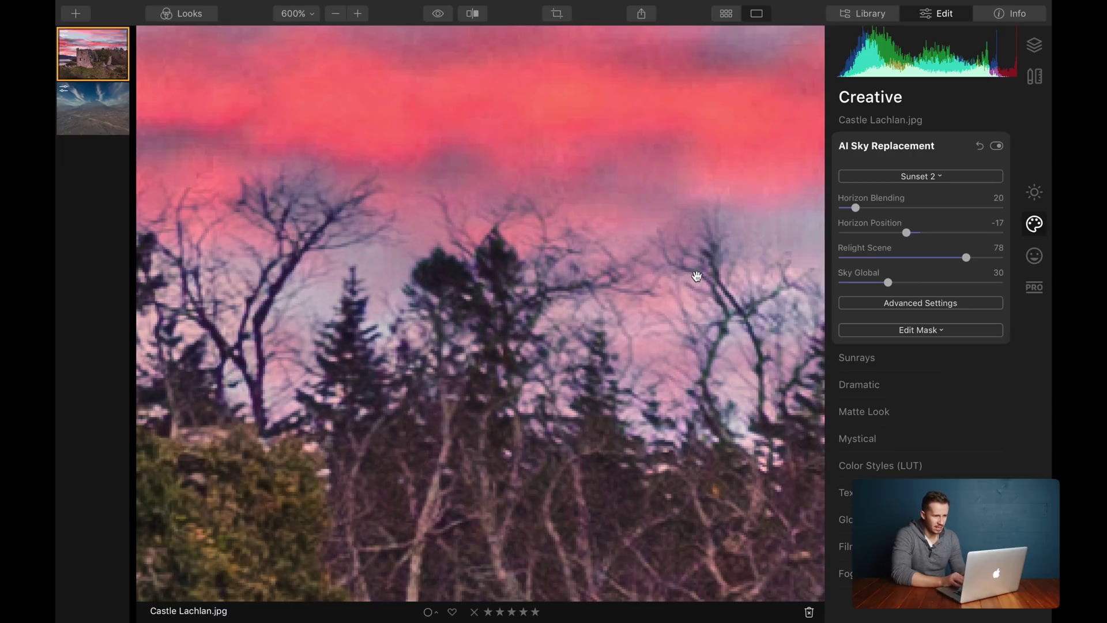
pyautogui.moveTo(697, 277); pyautogui.dragTo(440, 266)
pyautogui.moveTo(606, 271); pyautogui.dragTo(313, 349)
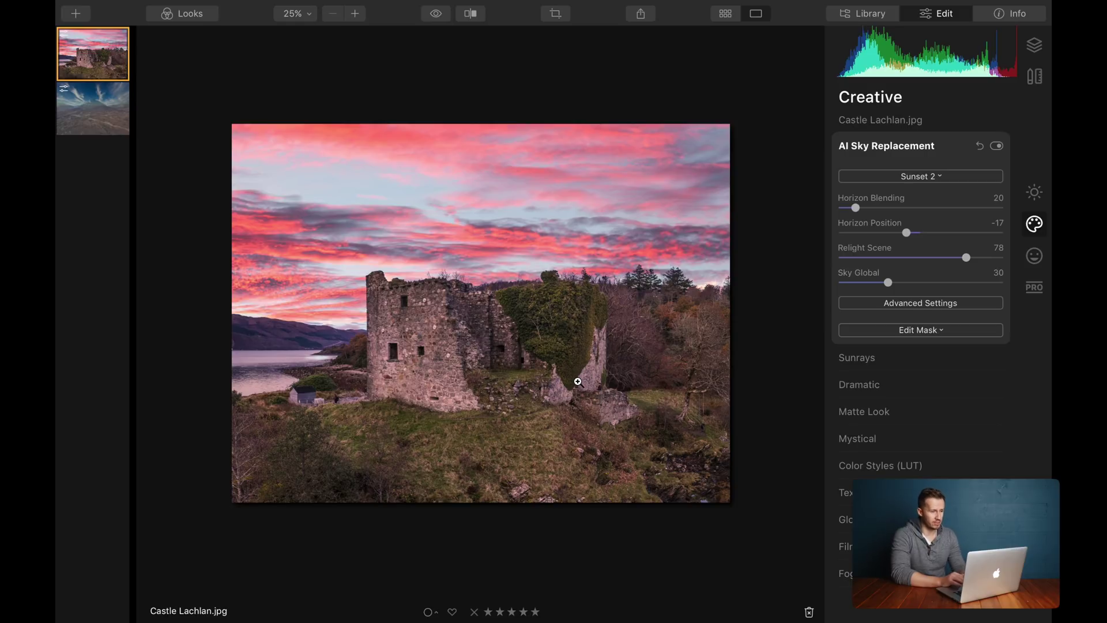
pyautogui.click(470, 13)
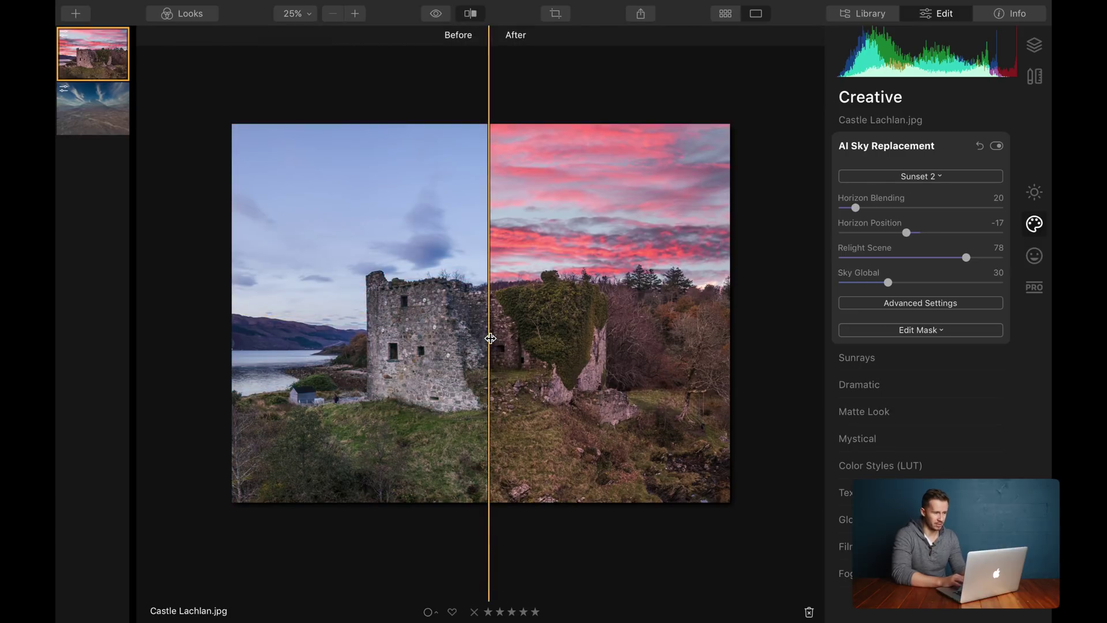
pyautogui.moveTo(490, 338); pyautogui.dragTo(495, 421)
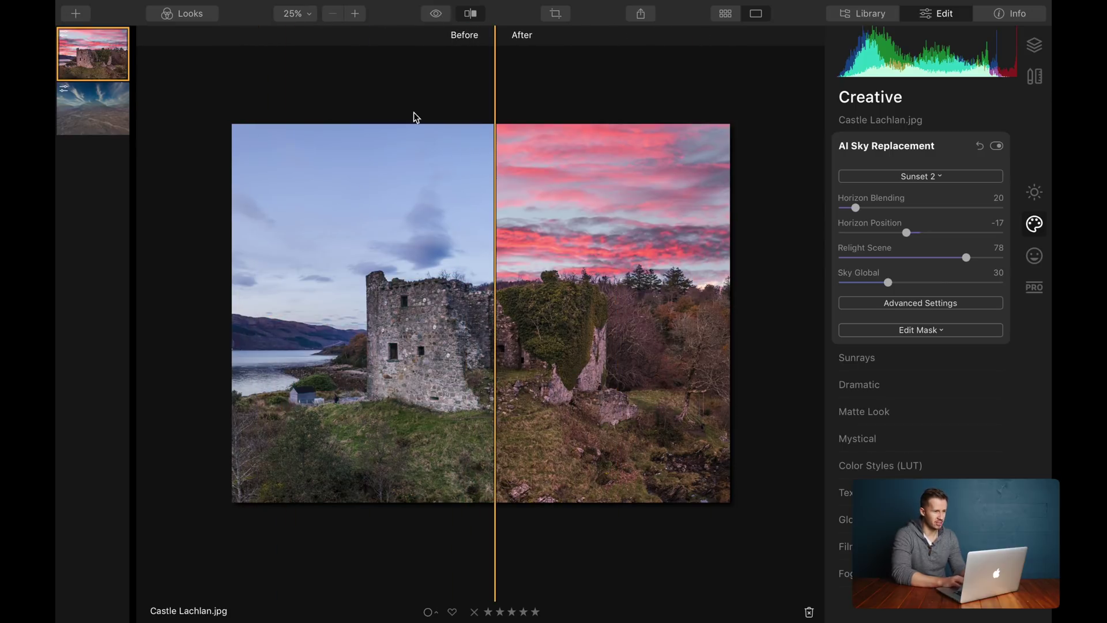
pyautogui.click(471, 14)
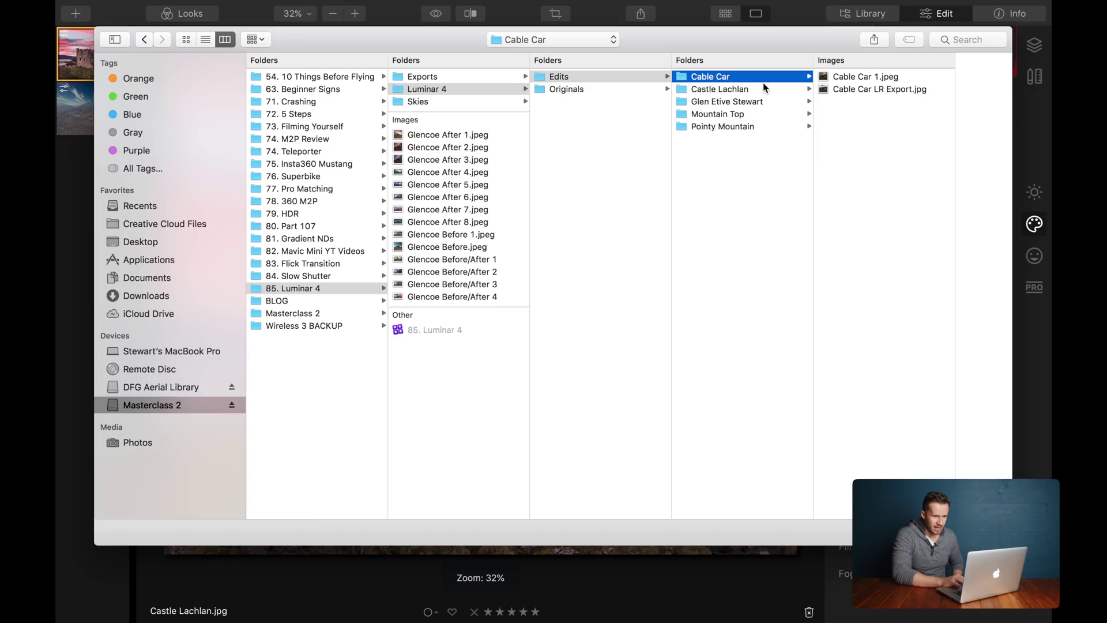
# - Open Cable Car LR Export.jpg from the Luminar 4 > Edits > Cable Car folder
pyautogui.click(873, 88)
pyautogui.click(873, 90)
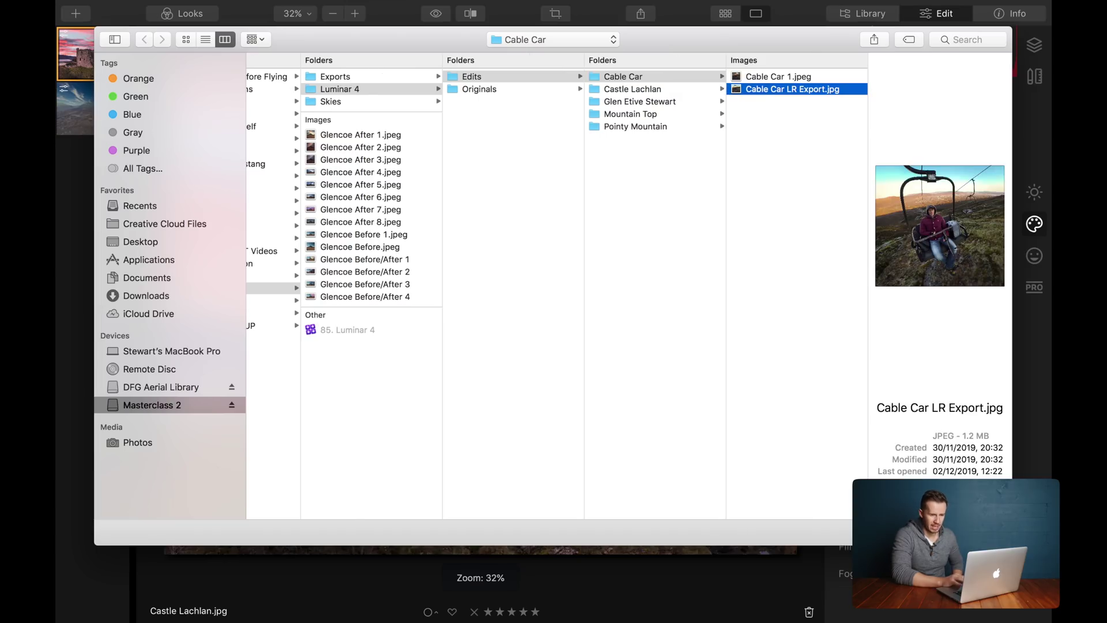
pyautogui.press('Return')
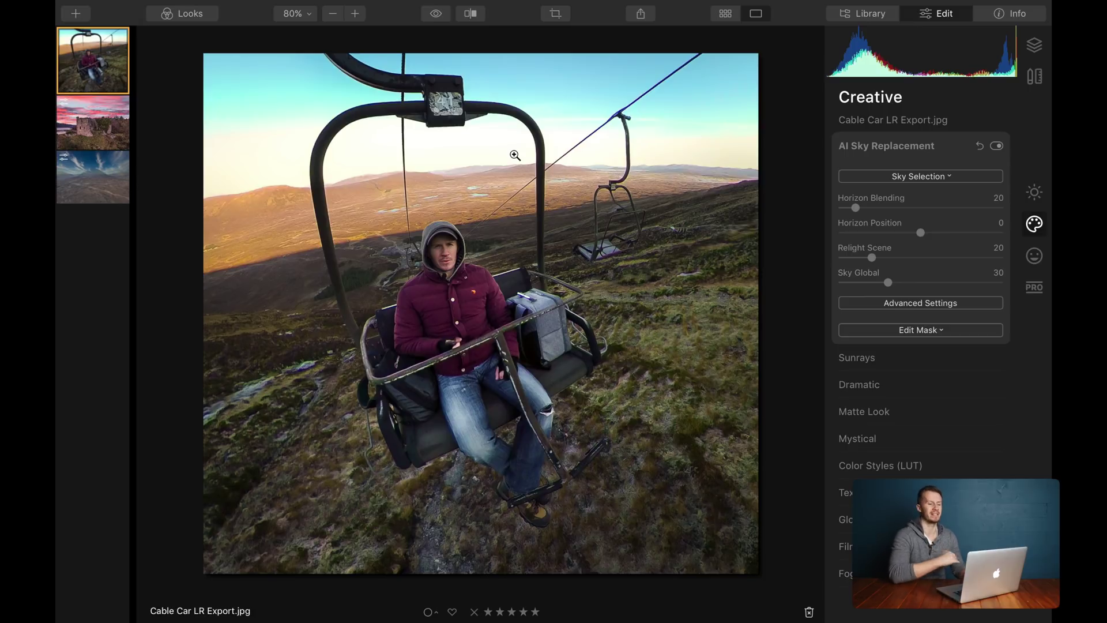
# - Choose Dramatic Sunset 3 in Sky Selection for the chairlift photo
pyautogui.click(941, 183)
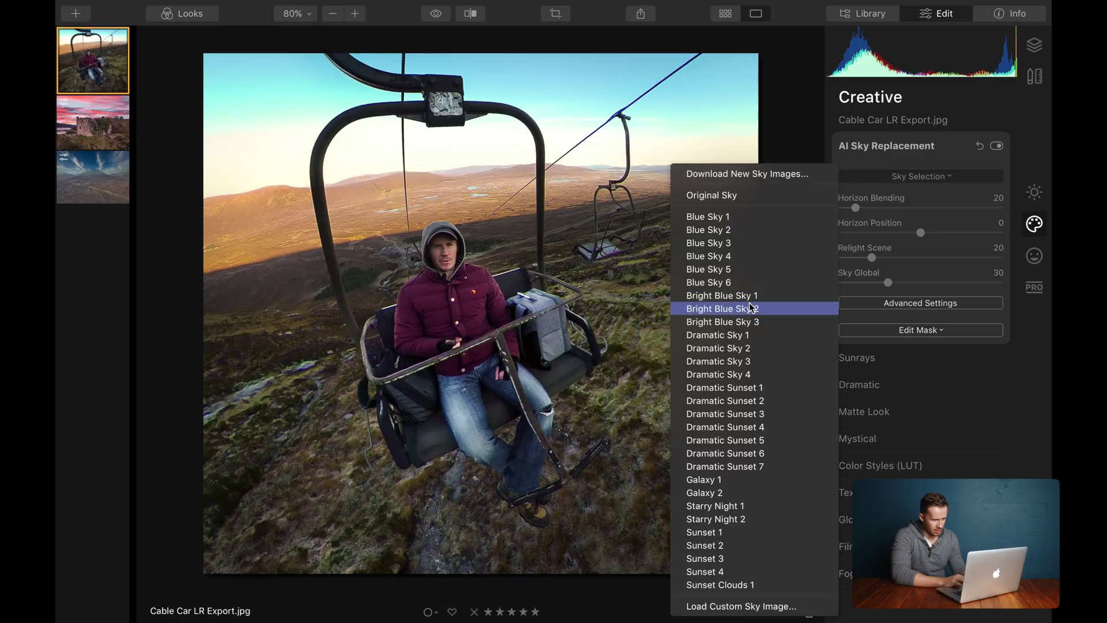
pyautogui.click(742, 413)
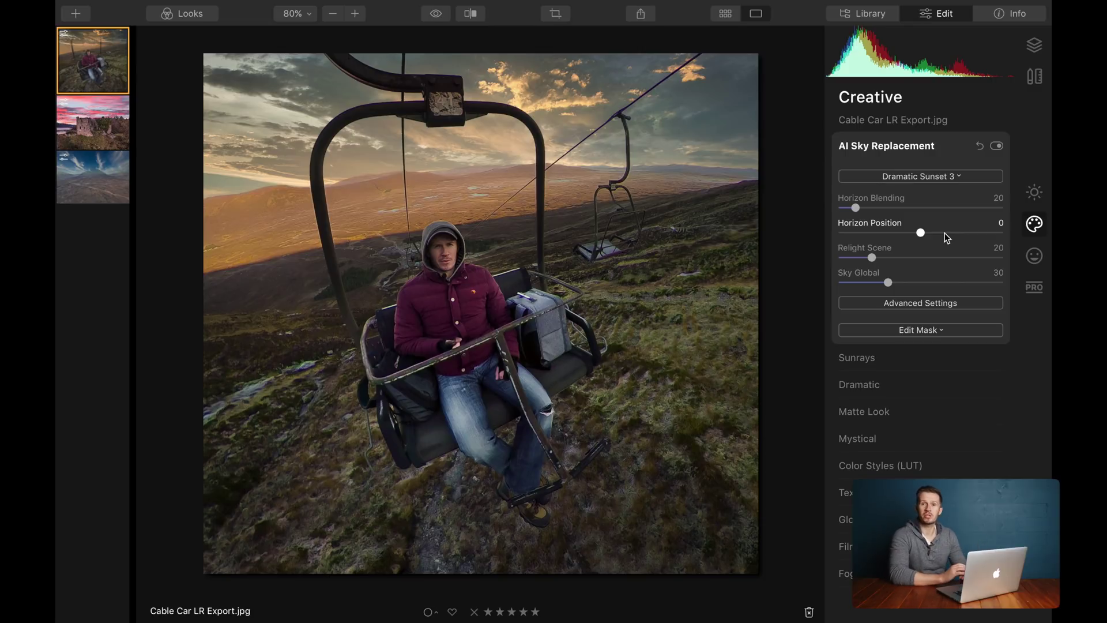
# - In the advanced sky settings, set Sky Temperature to 50 to turn the Dramatic Sunset 3 clouds golden
pyautogui.click(943, 302)
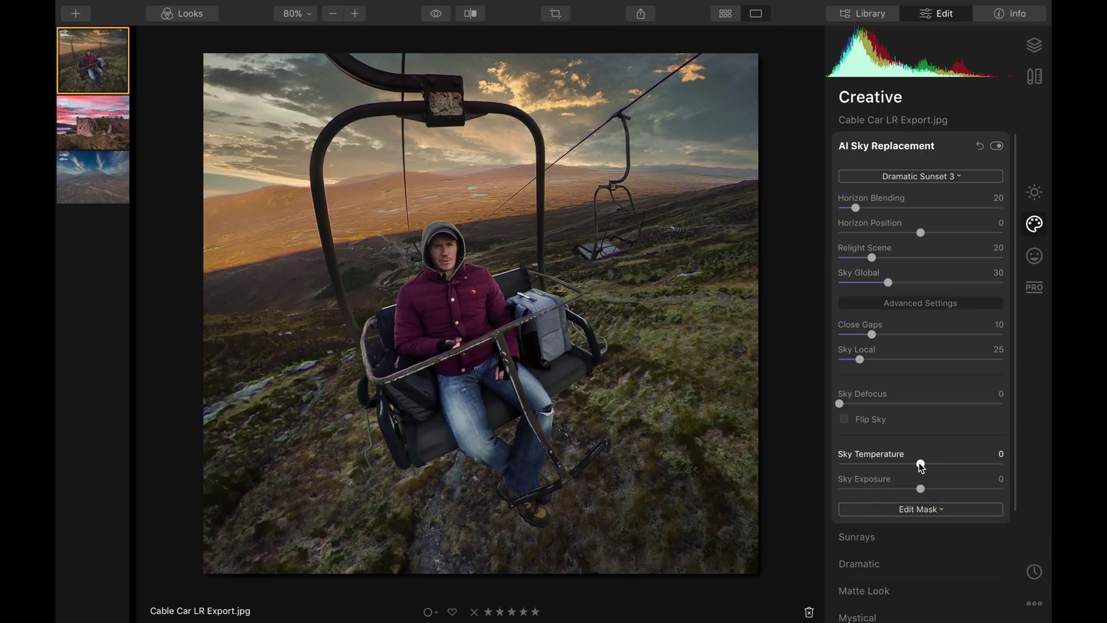
pyautogui.moveTo(919, 463); pyautogui.dragTo(969, 464)
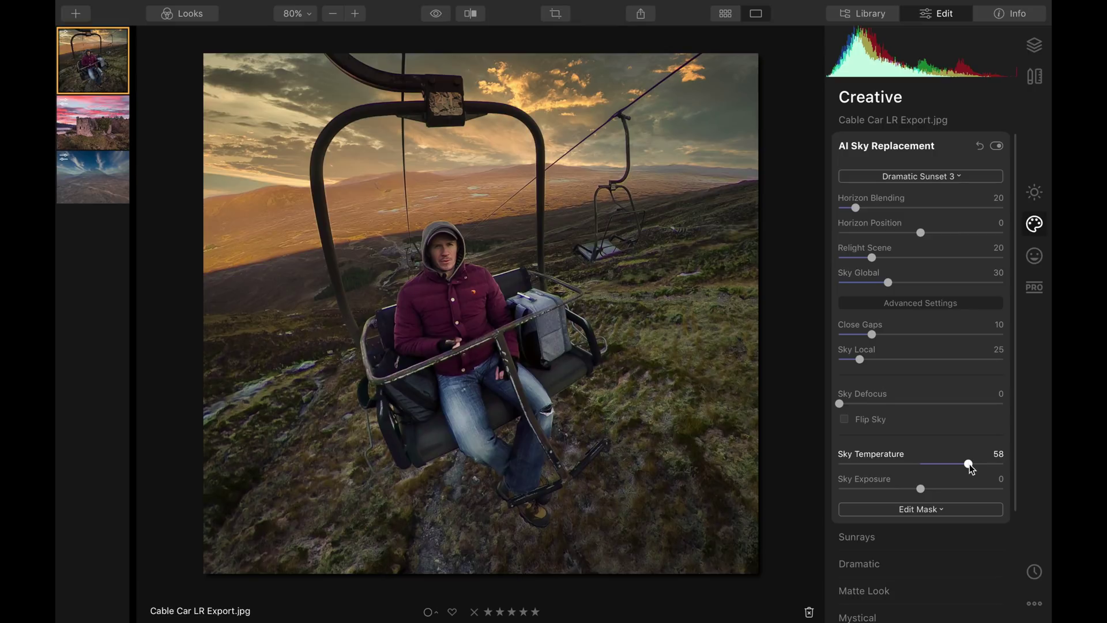
pyautogui.moveTo(970, 465); pyautogui.dragTo(991, 464)
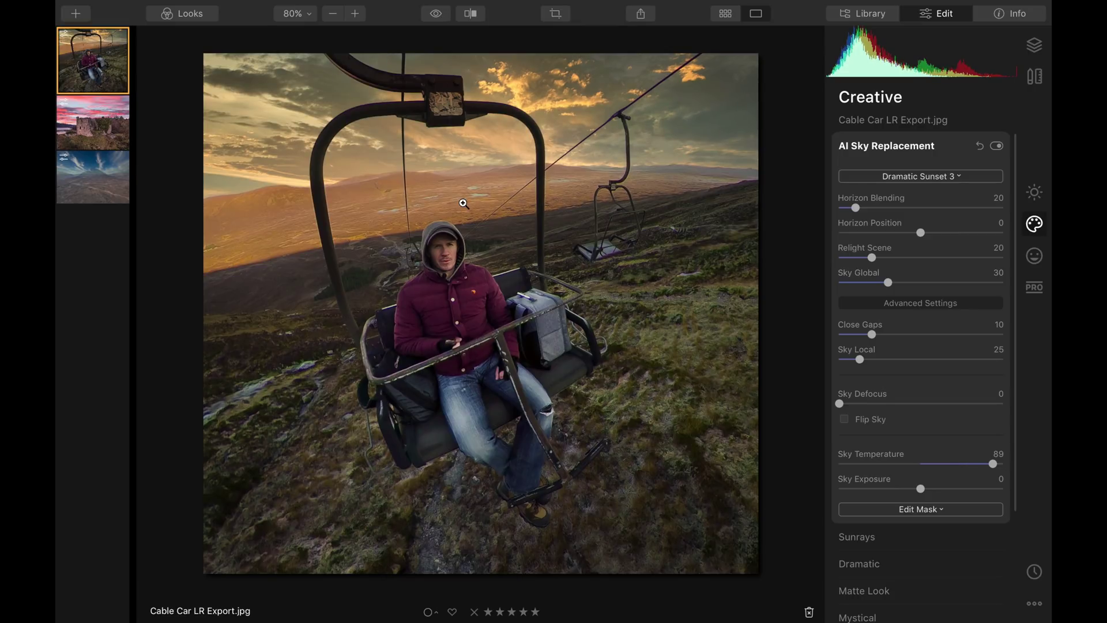
pyautogui.moveTo(992, 463); pyautogui.dragTo(773, 476)
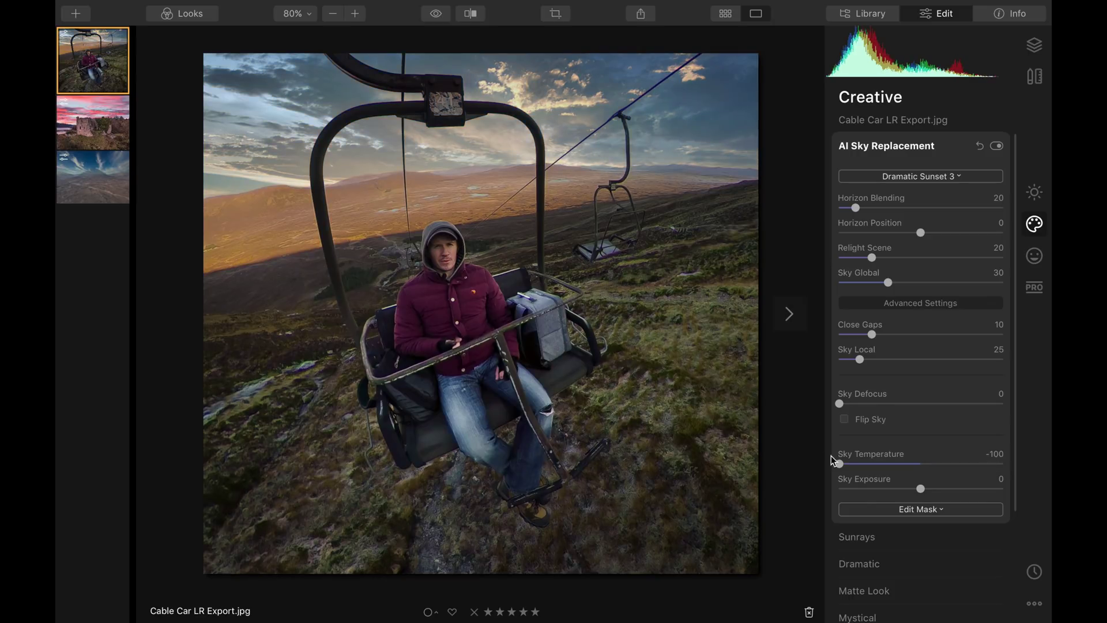
pyautogui.moveTo(841, 463); pyautogui.dragTo(967, 468)
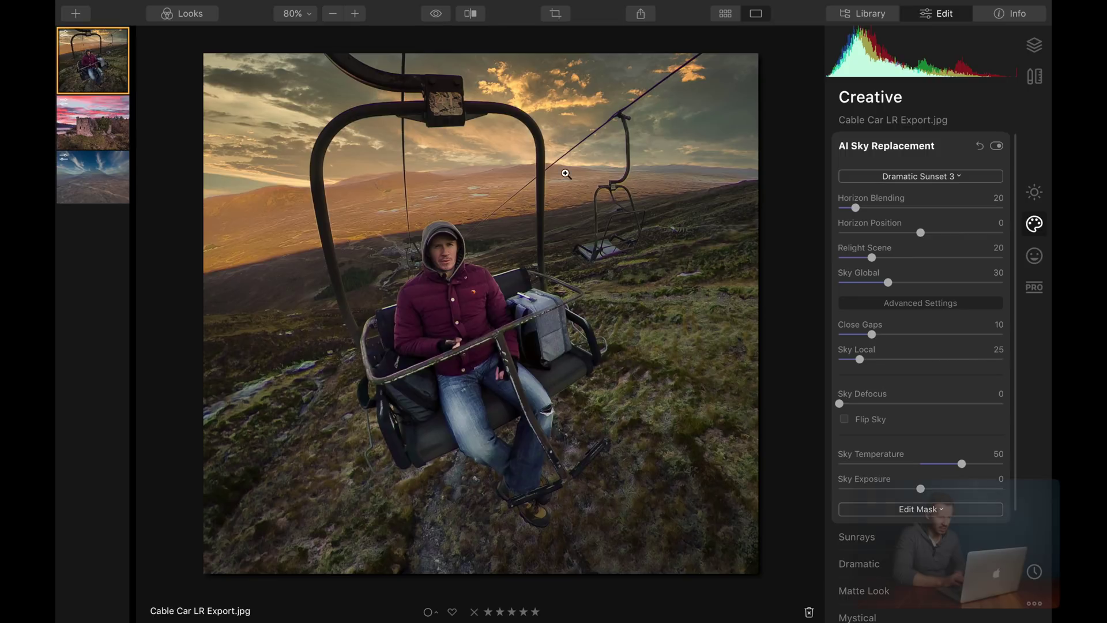
pyautogui.click(495, 104)
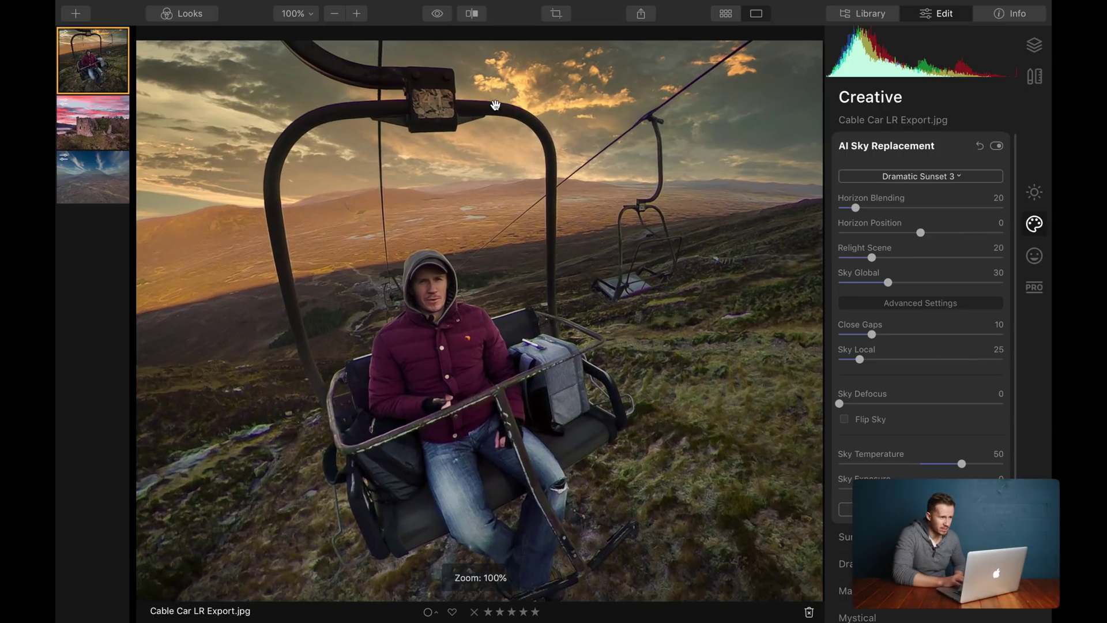
pyautogui.click(357, 13)
pyautogui.moveTo(558, 148); pyautogui.dragTo(522, 396)
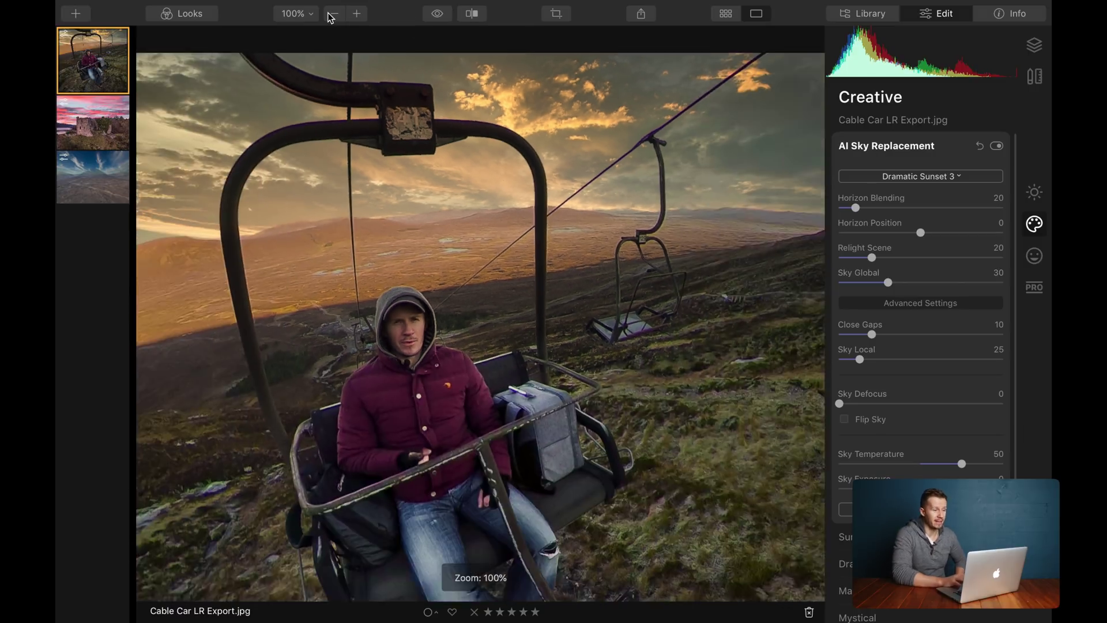
pyautogui.click(334, 14)
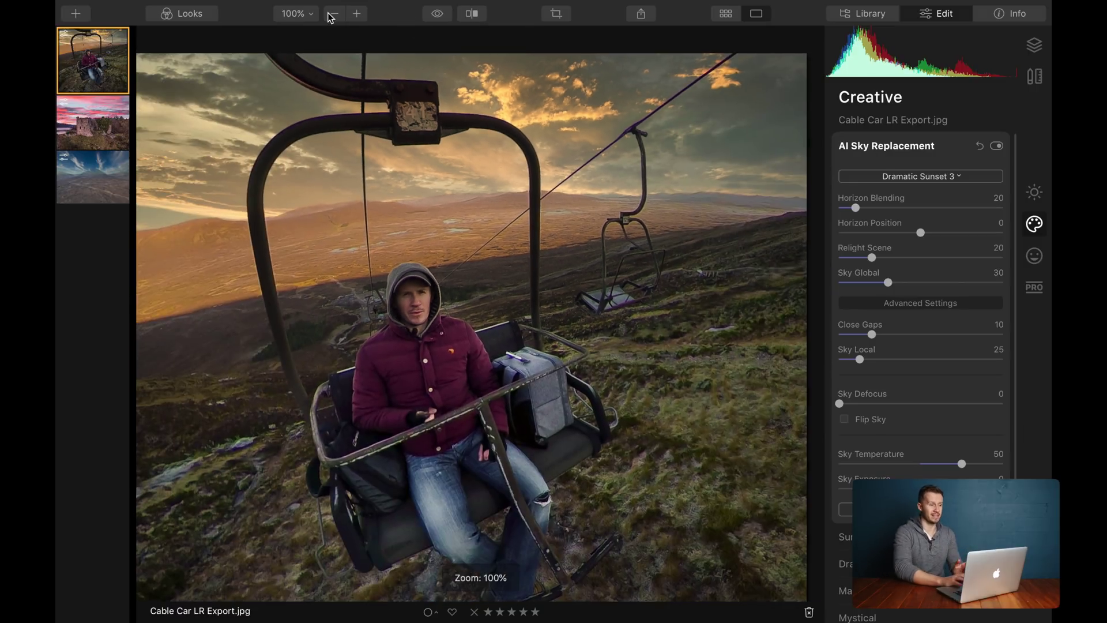
pyautogui.click(331, 14)
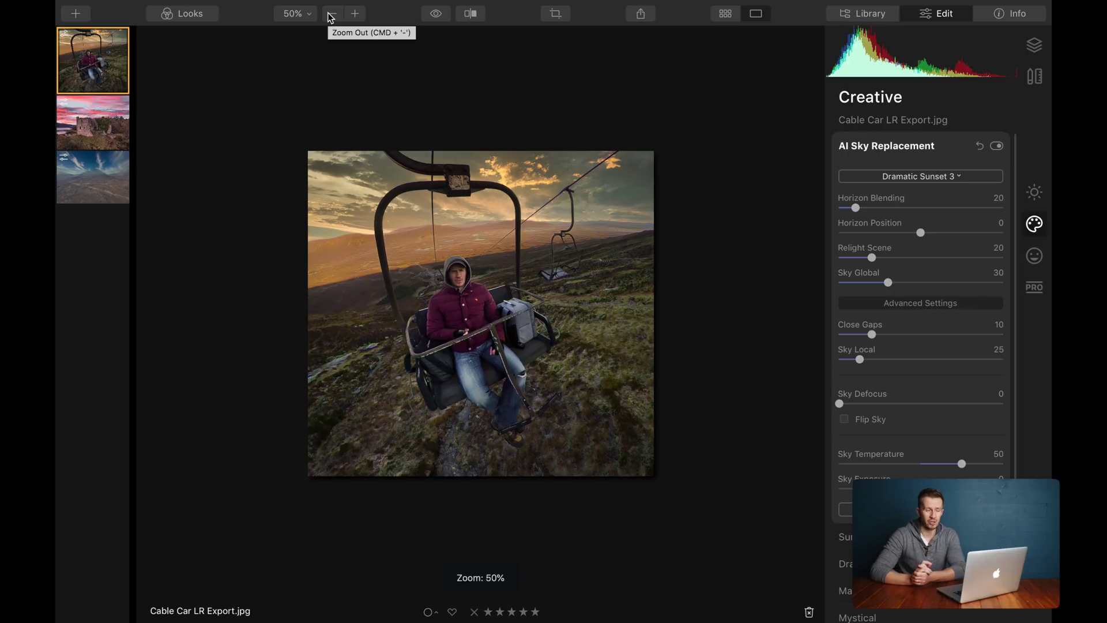